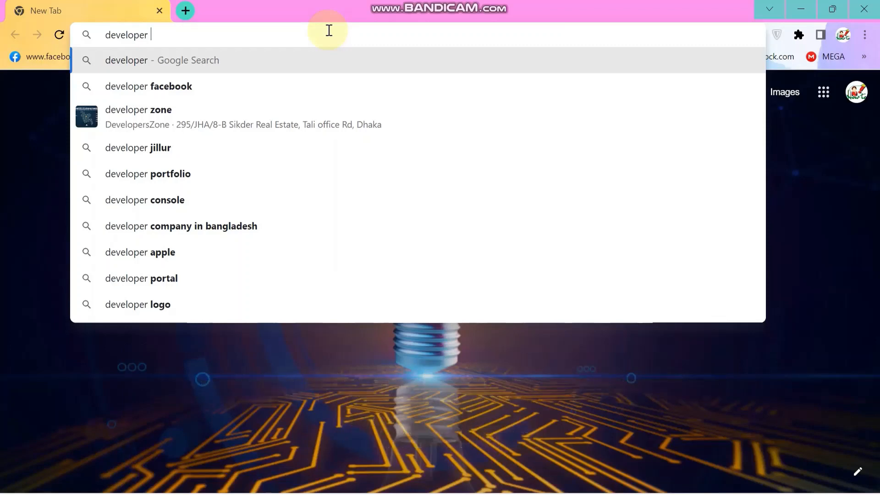
# Search the web for "developer program microsoft" and open the Developer Program result from Microsoft 365 Dev Center.
pyautogui.write('pro')
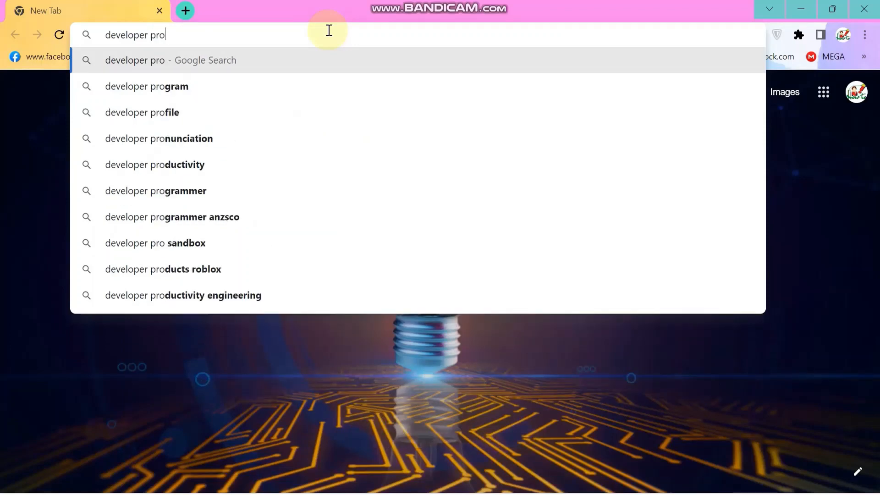
pyautogui.press('Down')
pyautogui.write('mic')
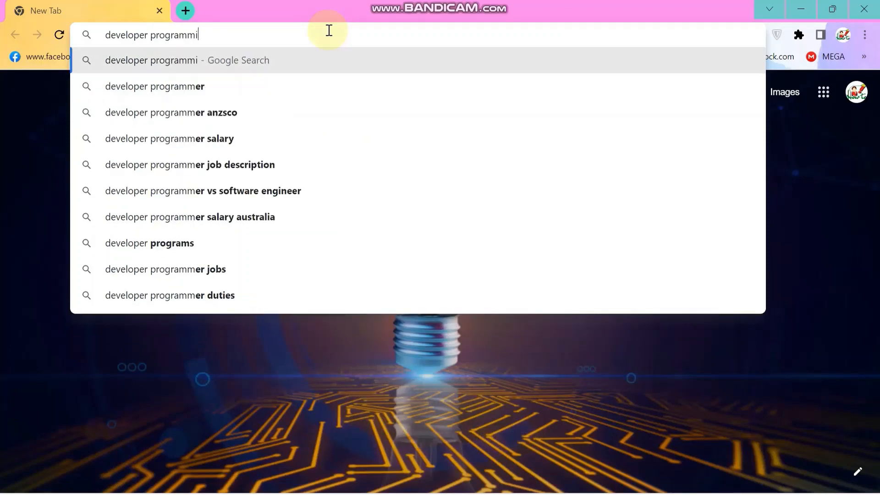
pyautogui.press('BackSpace')
pyautogui.press('BackSpace')
pyautogui.press('BackSpace')
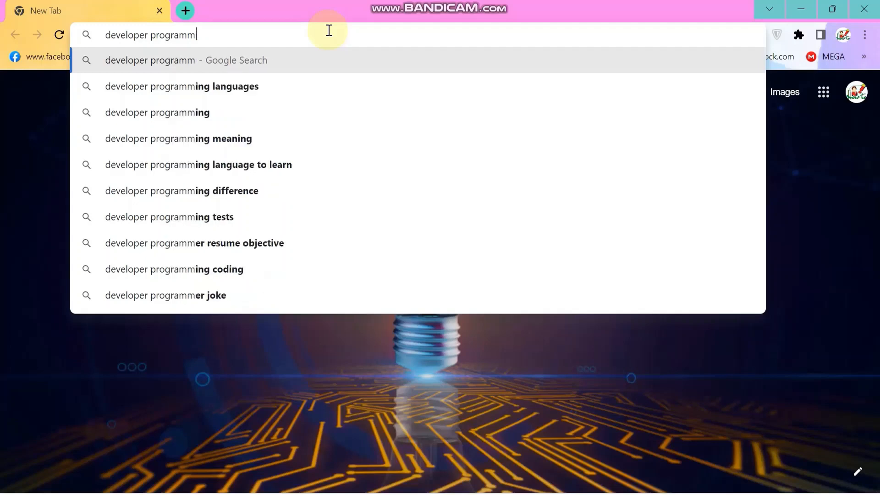
pyautogui.press('Down')
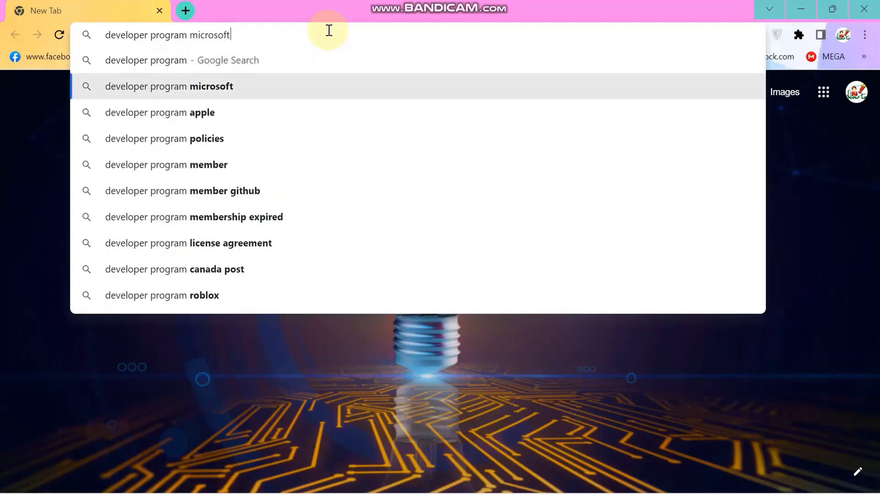
pyautogui.press('Return')
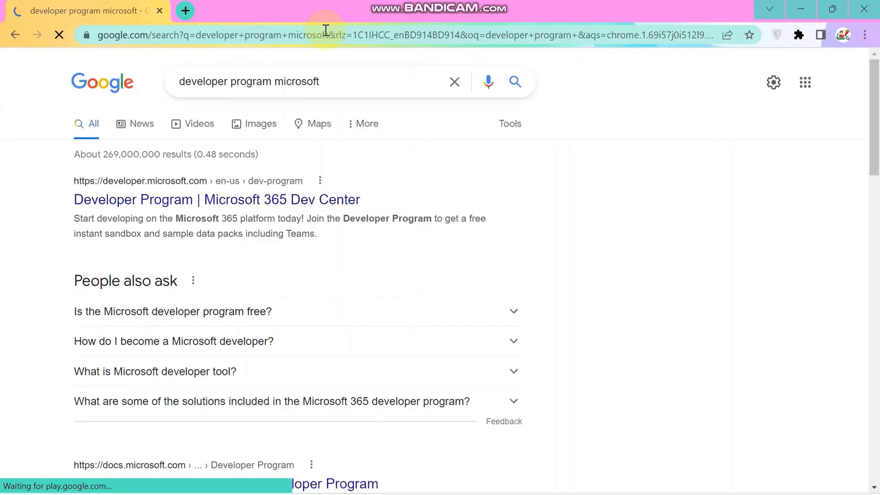
pyautogui.scroll(-1, 459, 184)
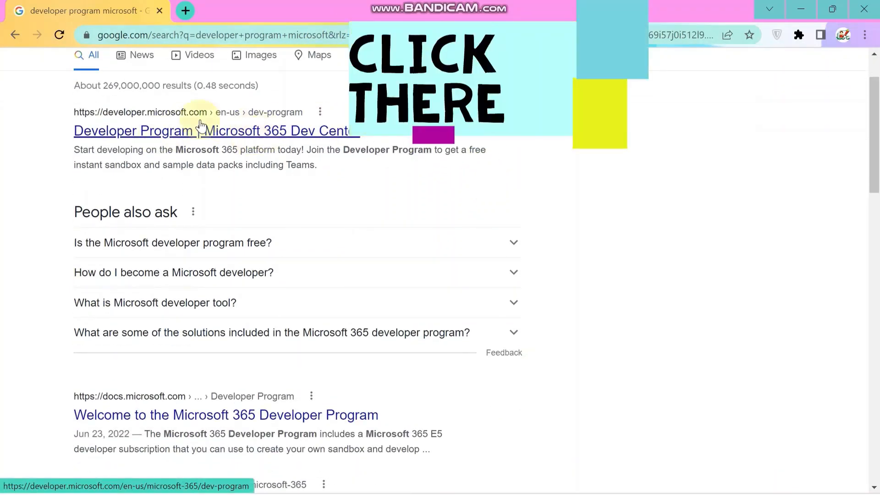
pyautogui.click(186, 132)
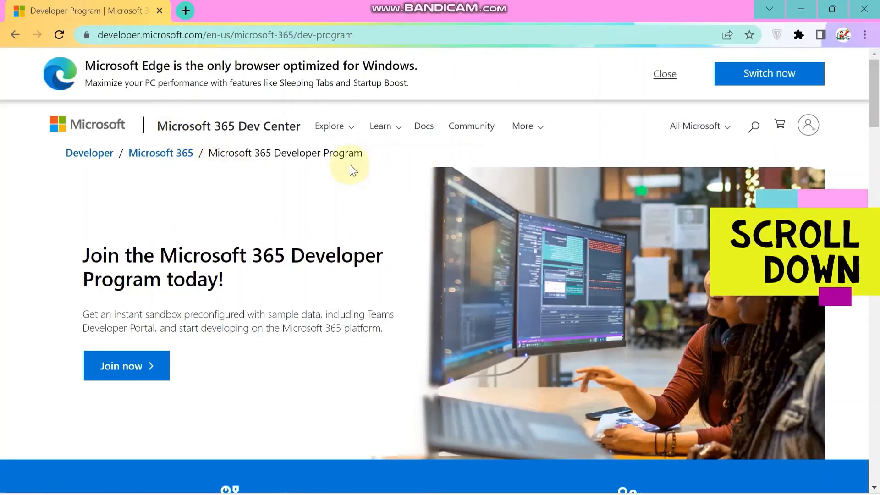
# Look through the Microsoft 365 Developer Program page and start joining the program.
pyautogui.scroll(-3, 350, 164)
pyautogui.scroll(-10, 353, 149)
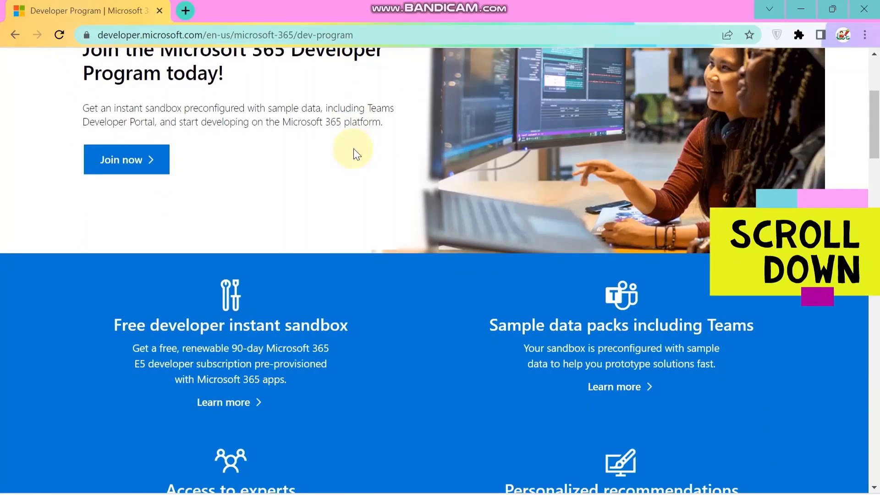
pyautogui.scroll(-20, 361, 156)
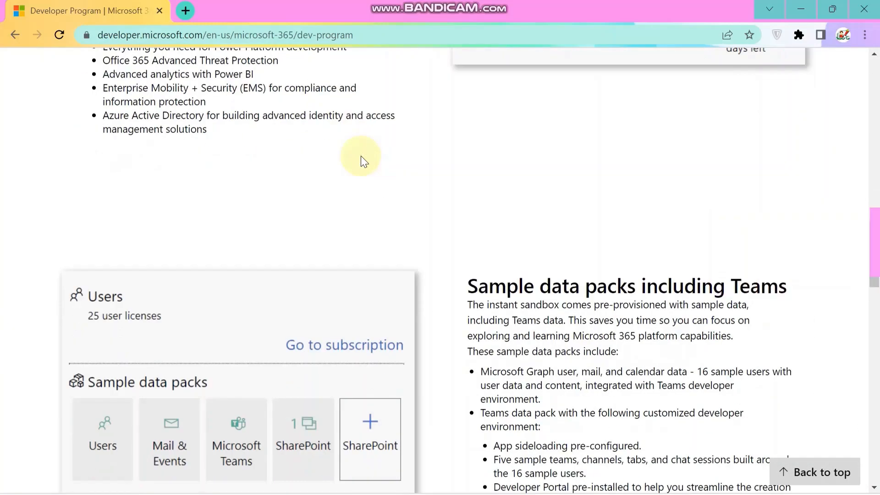
pyautogui.scroll(6, 385, 220)
pyautogui.scroll(3, 395, 245)
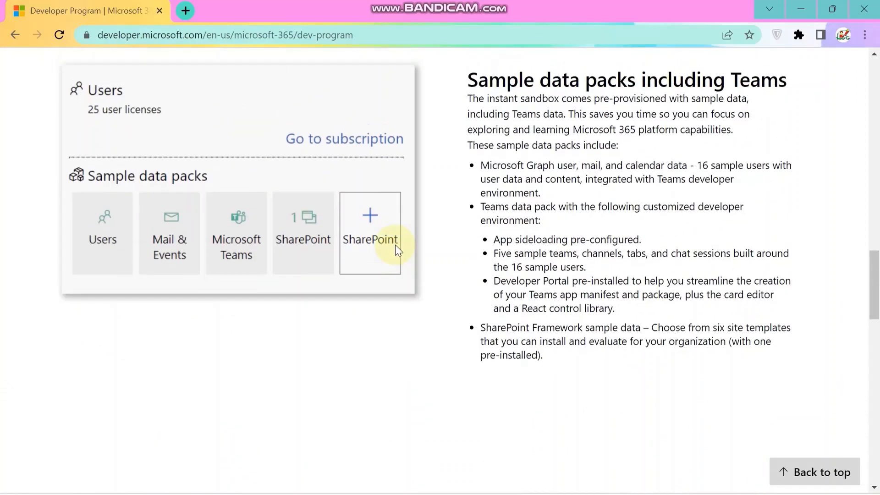
pyautogui.scroll(-15, 395, 249)
pyautogui.scroll(-5, 394, 250)
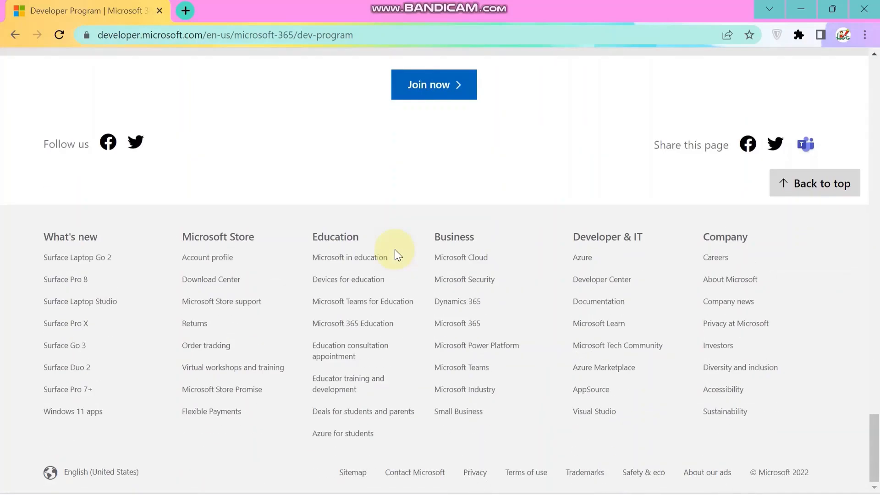
pyautogui.scroll(3, 393, 251)
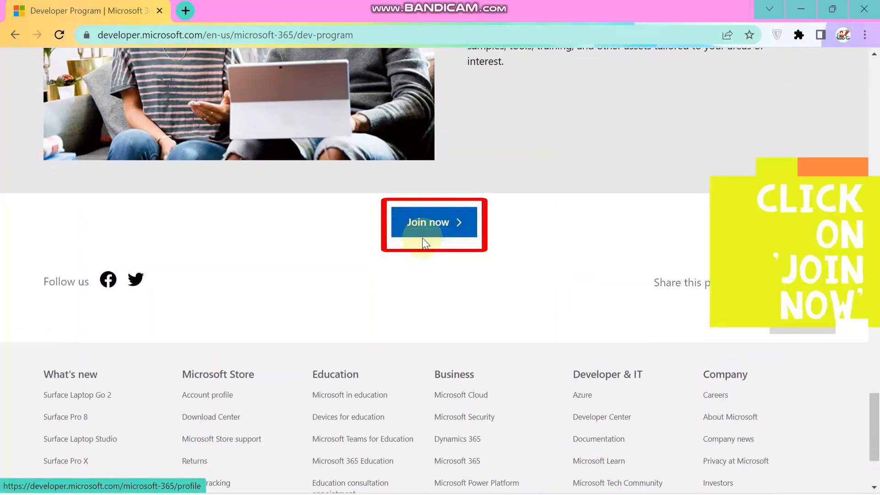
pyautogui.click(434, 233)
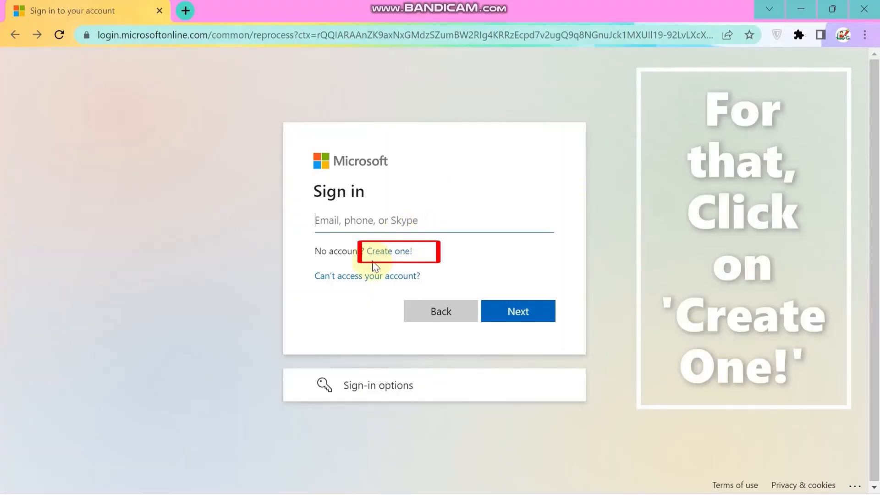
# Open the form for creating a new Microsoft account and choose to use a phone number instead of an e-mail.
pyautogui.click(394, 251)
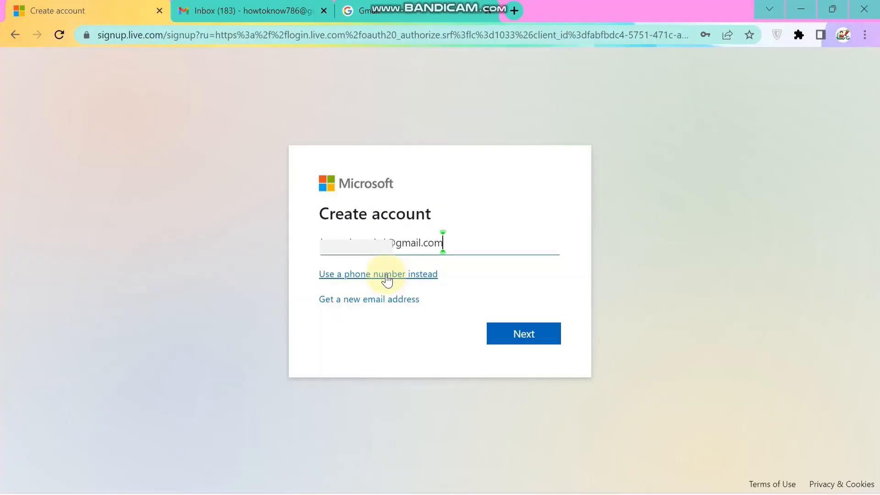
pyautogui.click(386, 278)
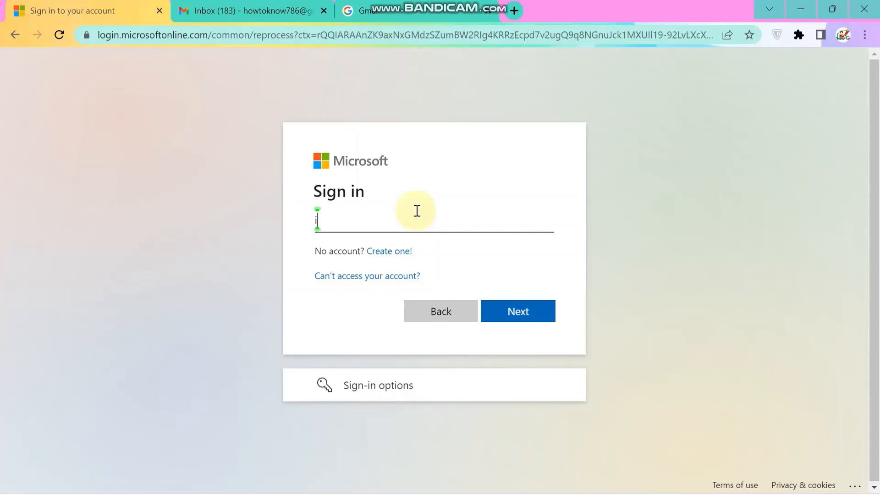
# Sign in to the existing Microsoft account by entering the account e-mail address and the account password.
pyautogui.write('ti')
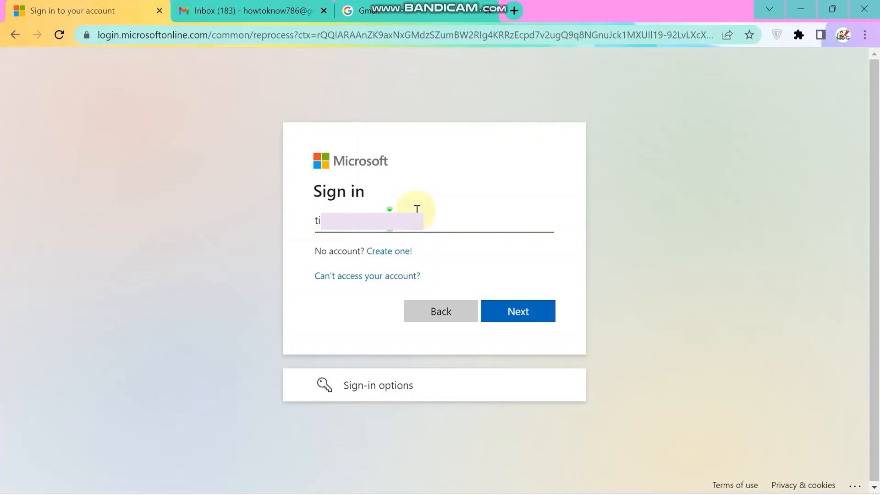
pyautogui.press('Return')
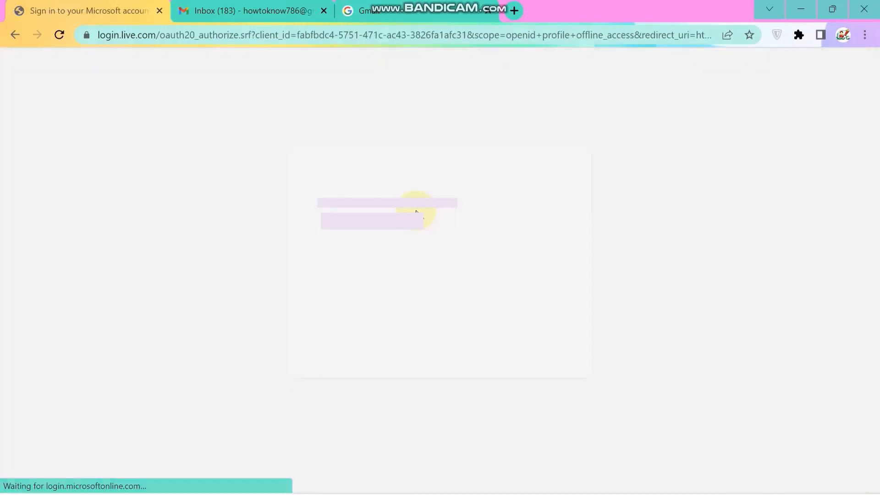
pyautogui.write('********')
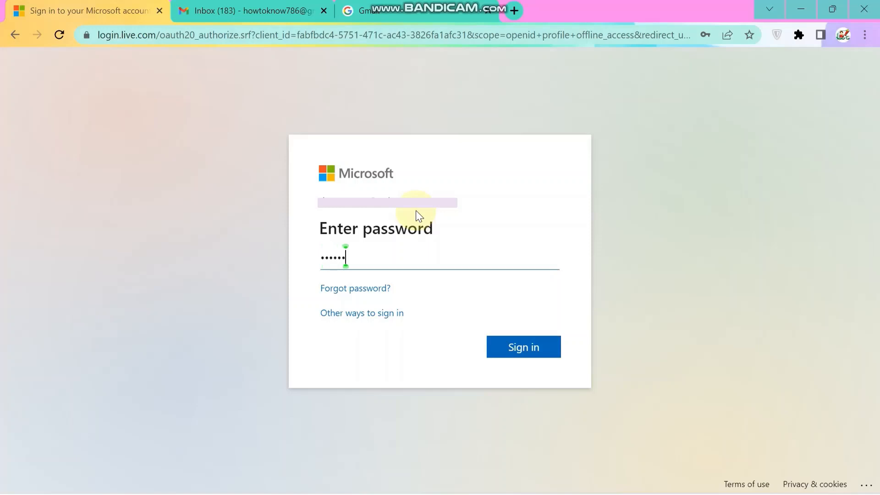
pyautogui.press('Return')
pyautogui.click(679, 232)
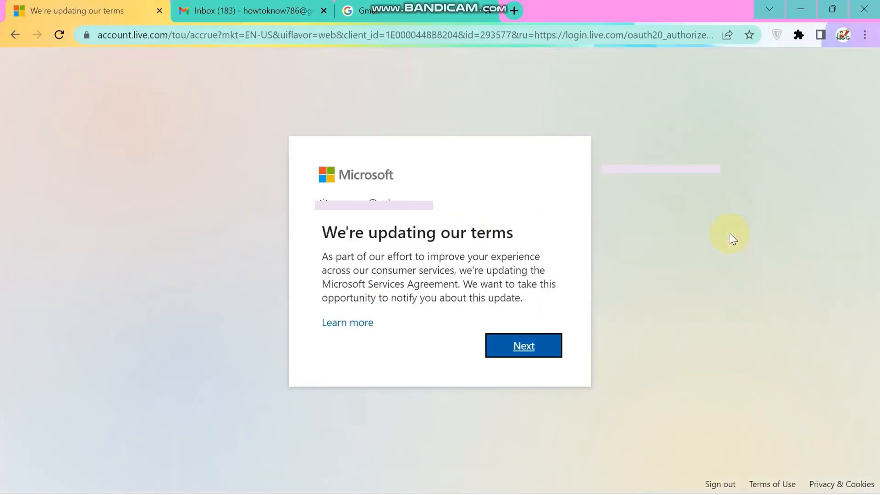
# Acknowledge the updated Microsoft terms and choose to stay signed in without being asked again.
pyautogui.click(522, 353)
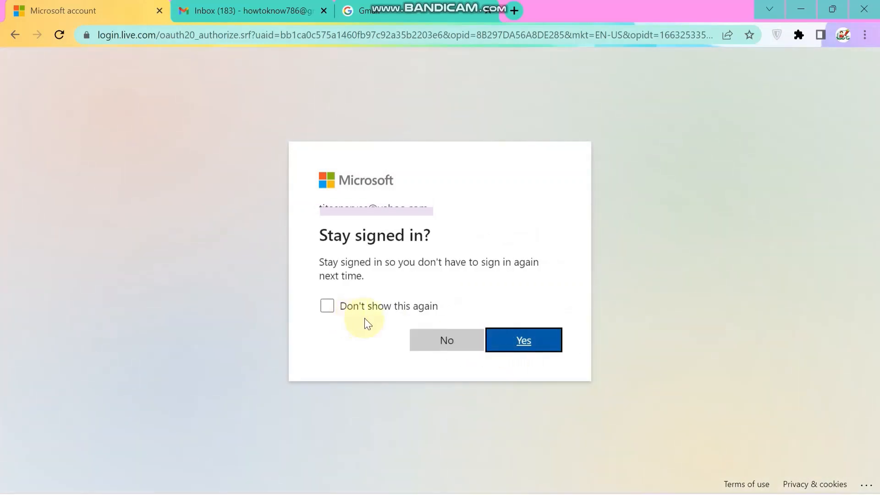
pyautogui.click(385, 306)
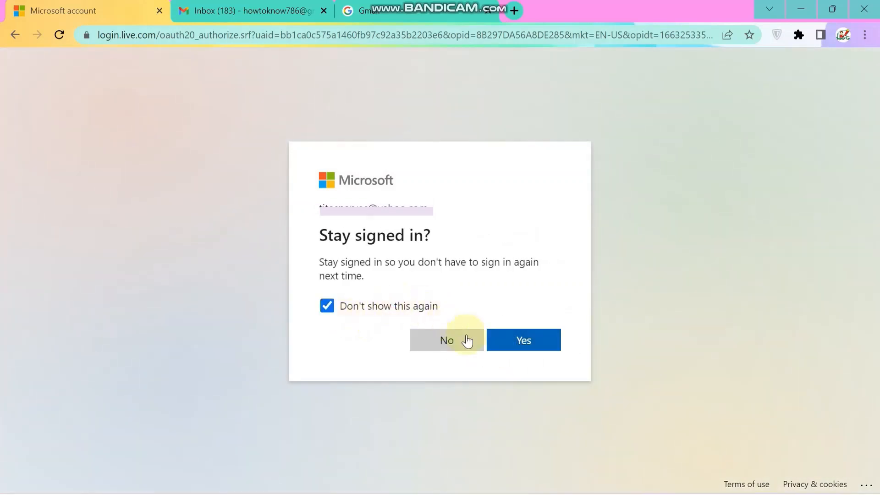
pyautogui.click(530, 347)
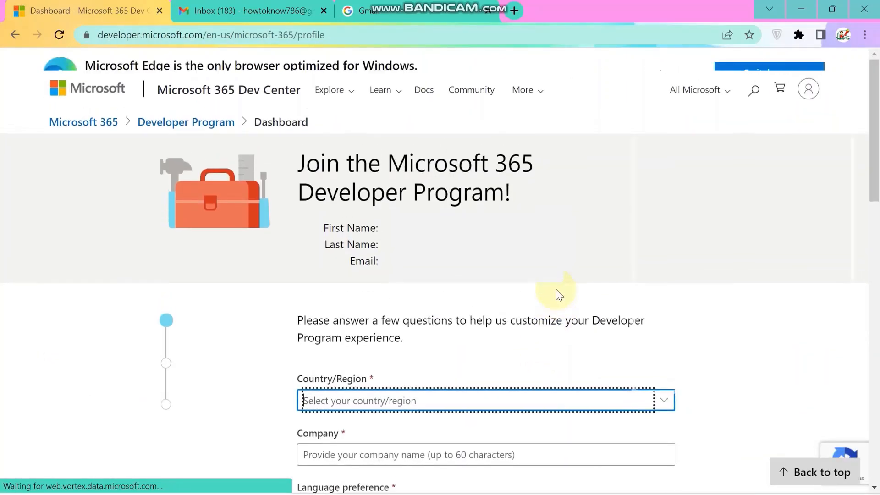
# Set the country/region in the Developer Program sign-up form to Bangladesh.
pyautogui.scroll(-1, 557, 290)
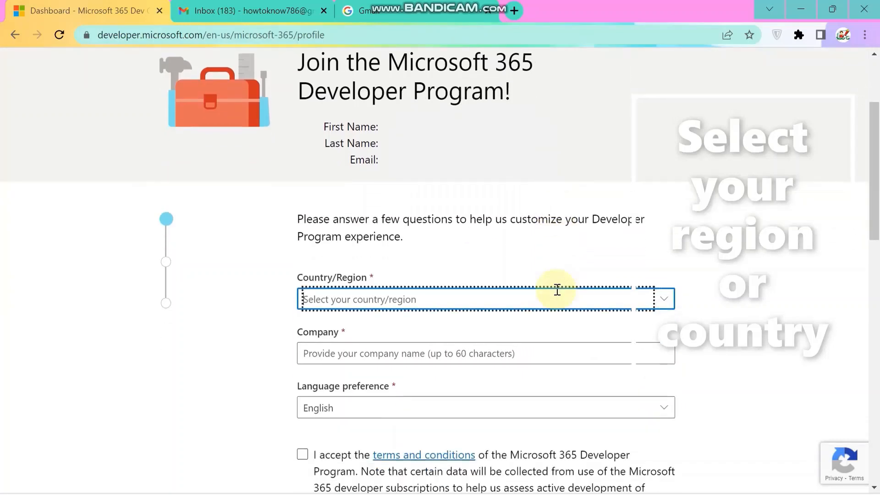
pyautogui.click(442, 299)
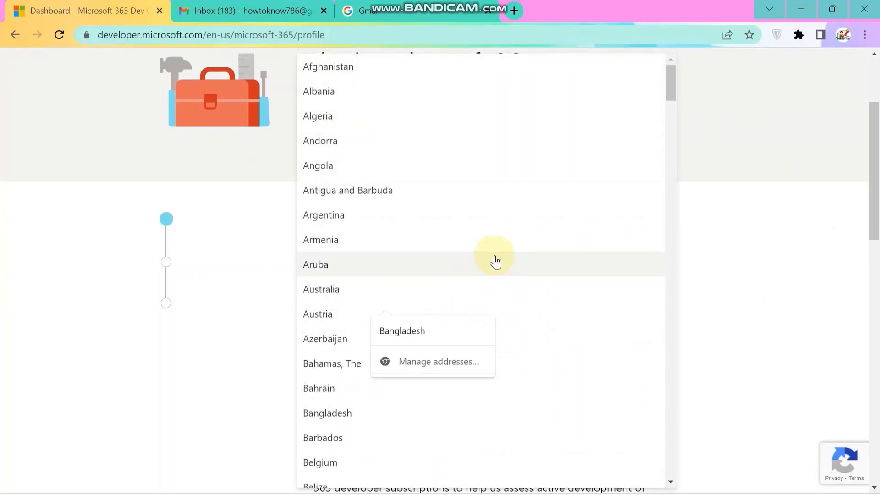
pyautogui.scroll(-2, 412, 298)
pyautogui.click(360, 342)
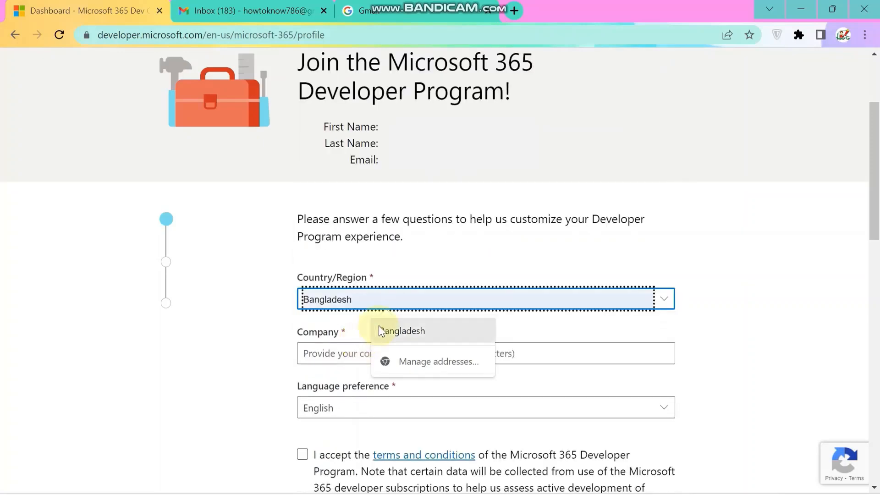
# Enter "How To" as the company name, with English as the language preference.
pyautogui.scroll(-3, 519, 247)
pyautogui.click(501, 215)
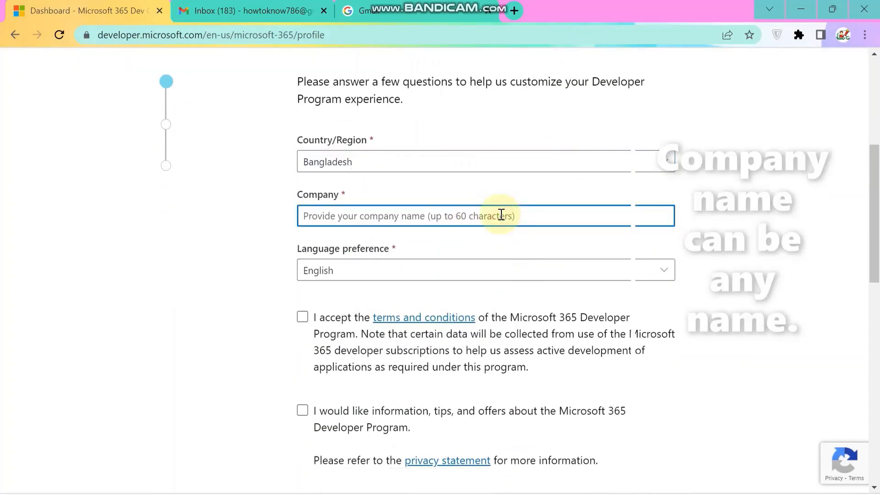
pyautogui.write('H')
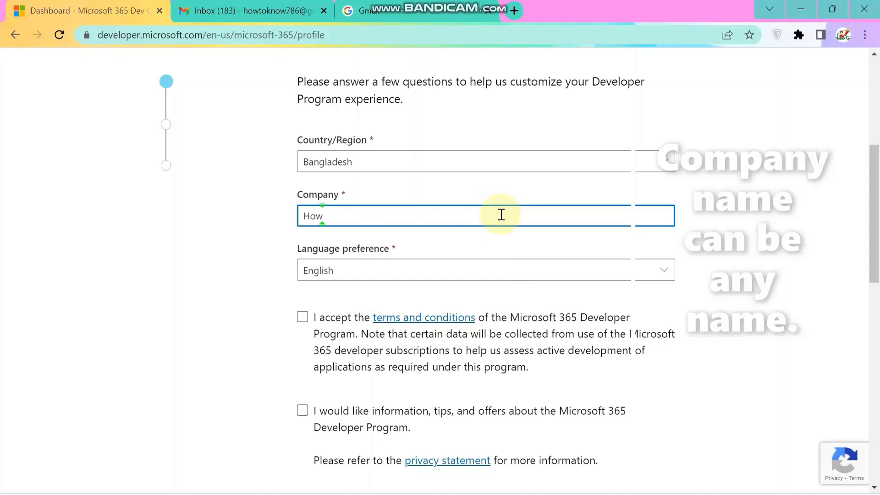
pyautogui.write('ow')
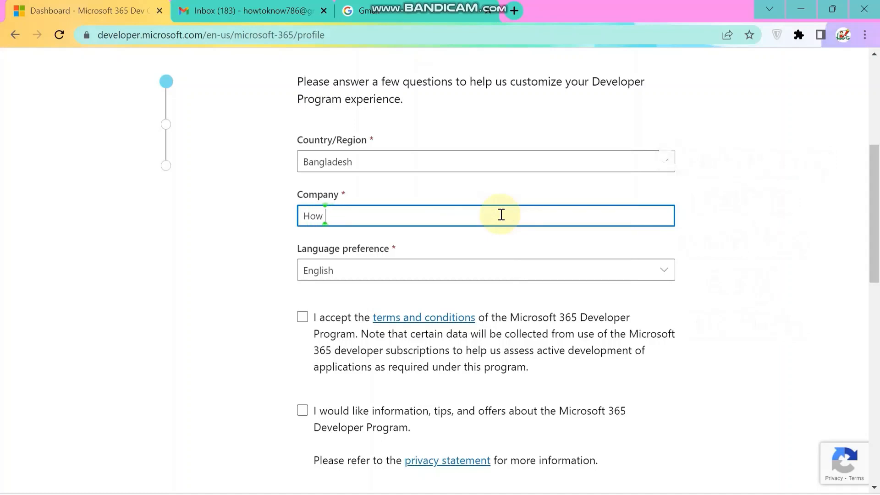
pyautogui.click(485, 269)
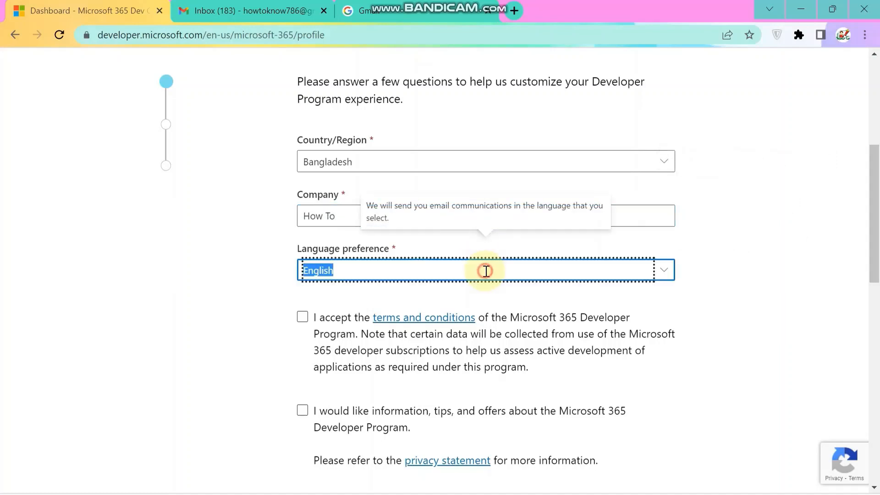
# Accept the program's terms and conditions, opt in to information, tips and offers, and continue to the developer focus question.
pyautogui.scroll(-3, 605, 240)
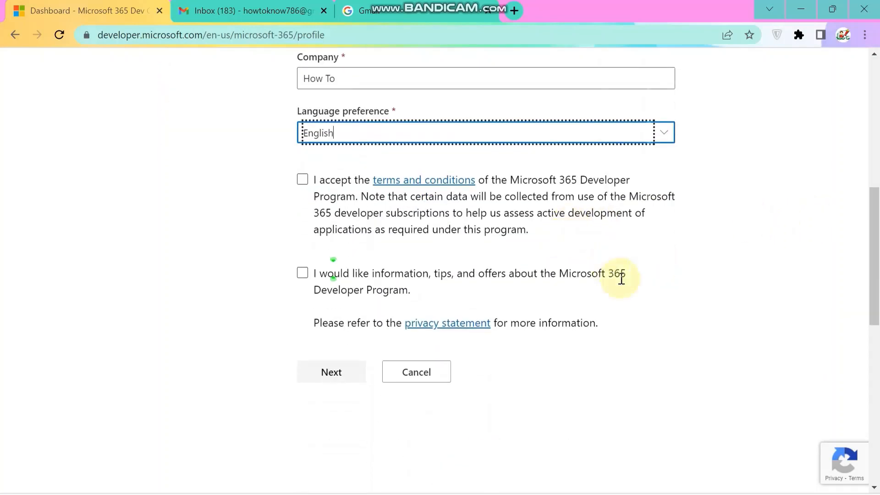
pyautogui.click(302, 182)
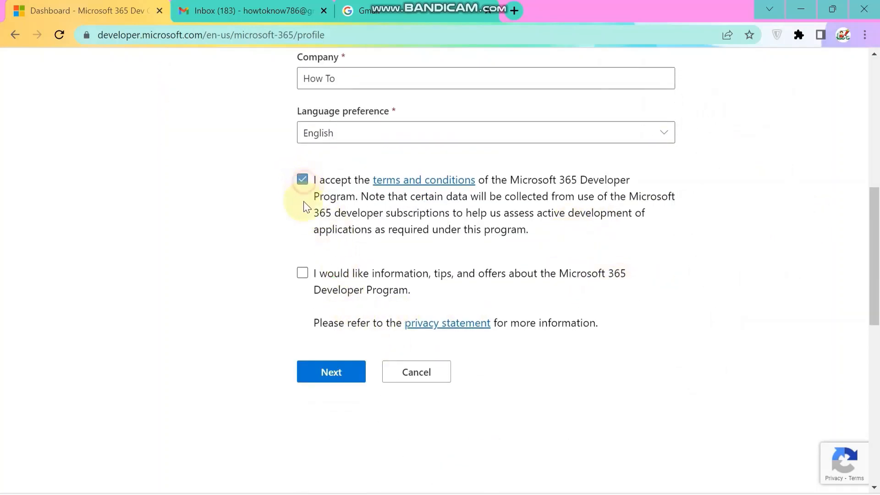
pyautogui.click(303, 274)
pyautogui.click(326, 371)
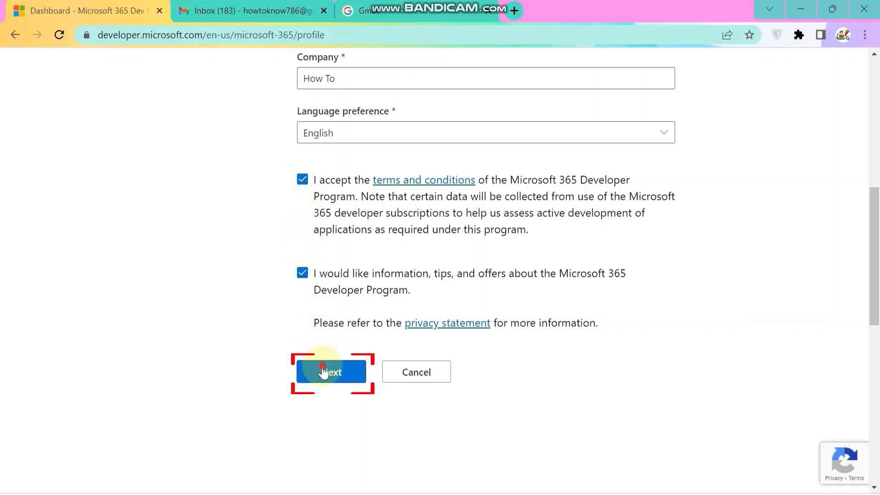
# Choose "Custom solutions for my own customers" as the primary developer focus and submit the answer.
pyautogui.scroll(-3, 328, 361)
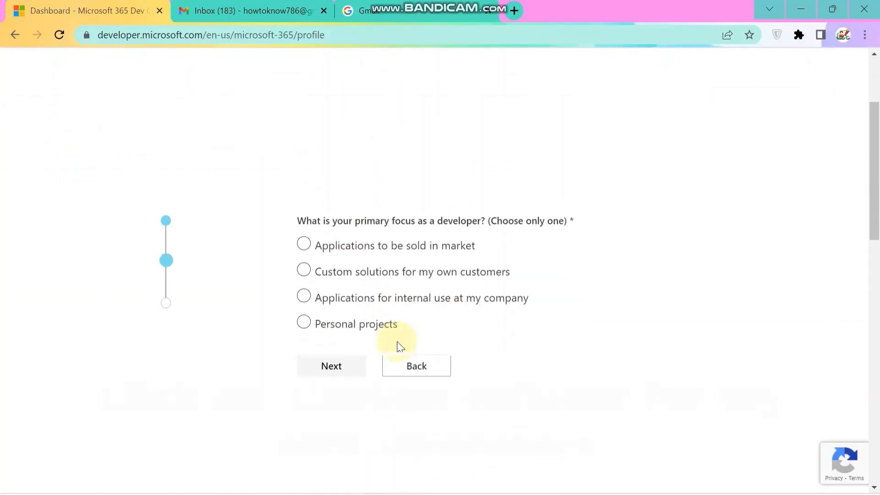
pyautogui.click(336, 272)
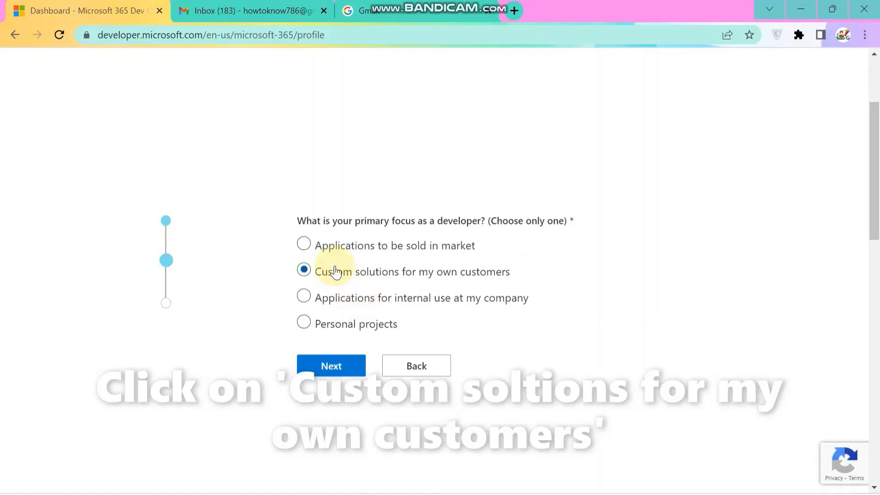
pyautogui.click(350, 367)
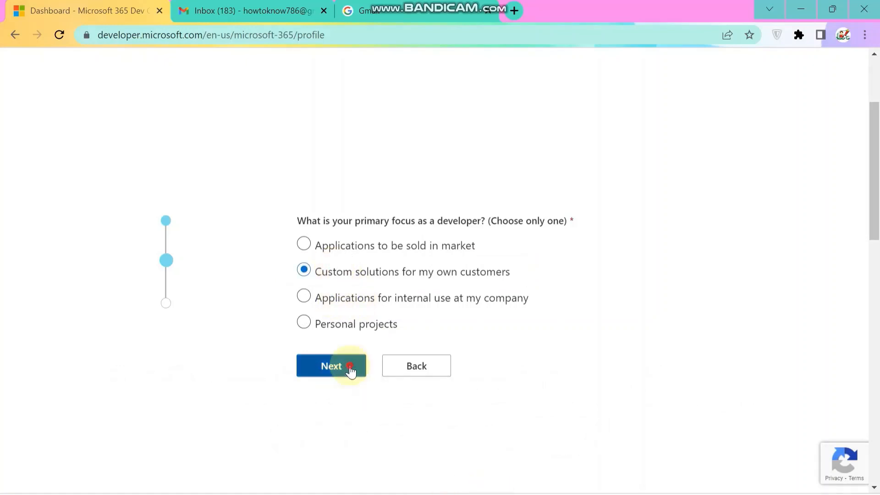
# Select Microsoft Teams as the Microsoft 365 development area of interest and save the questionnaire.
pyautogui.scroll(-4, 350, 366)
pyautogui.scroll(-1, 345, 359)
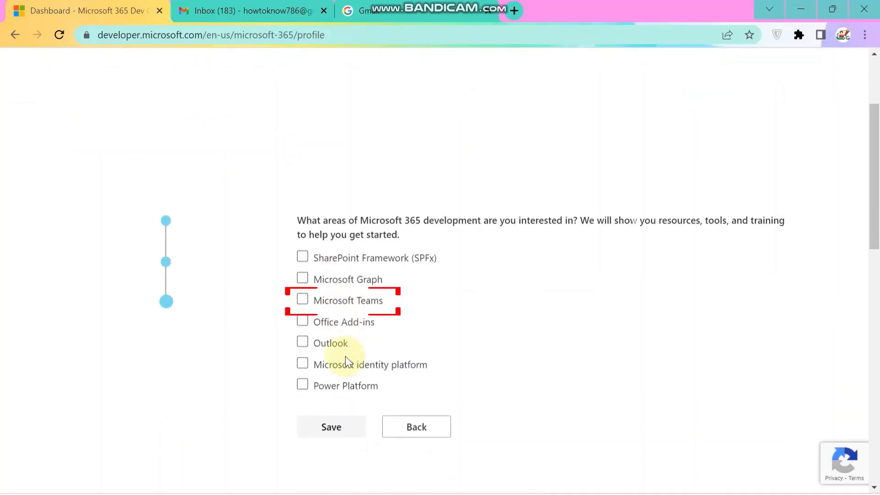
pyautogui.click(350, 301)
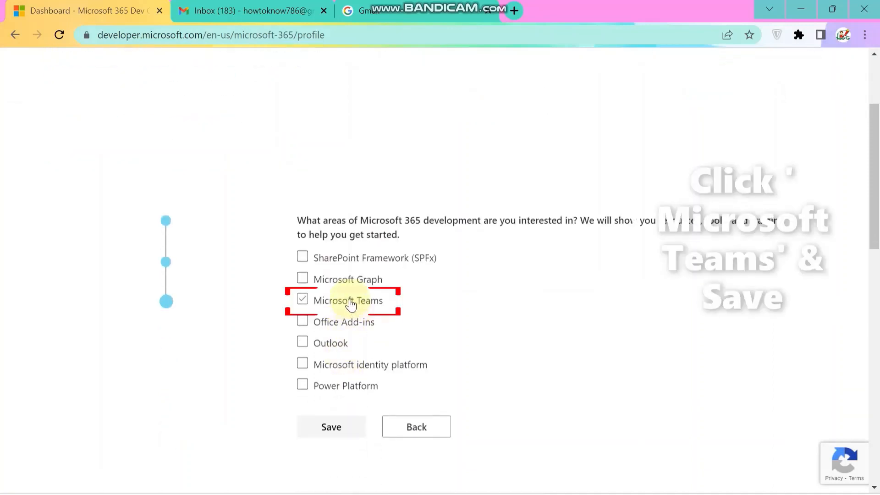
pyautogui.click(350, 302)
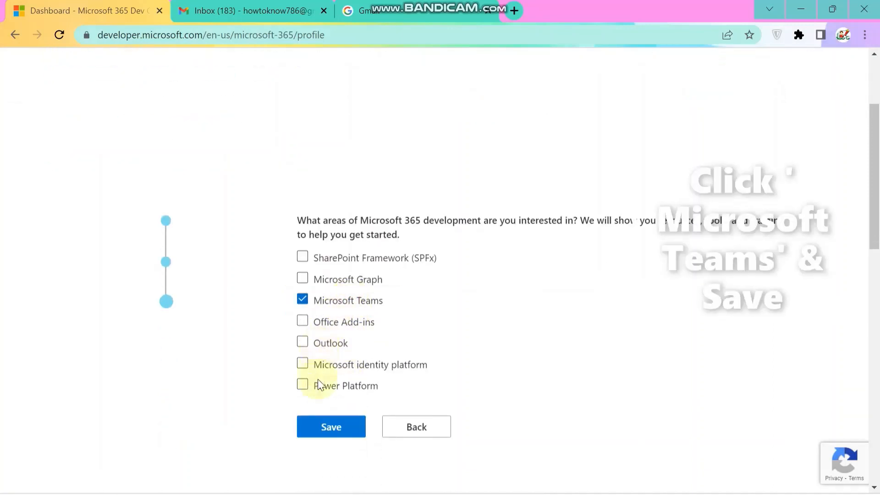
pyautogui.click(331, 434)
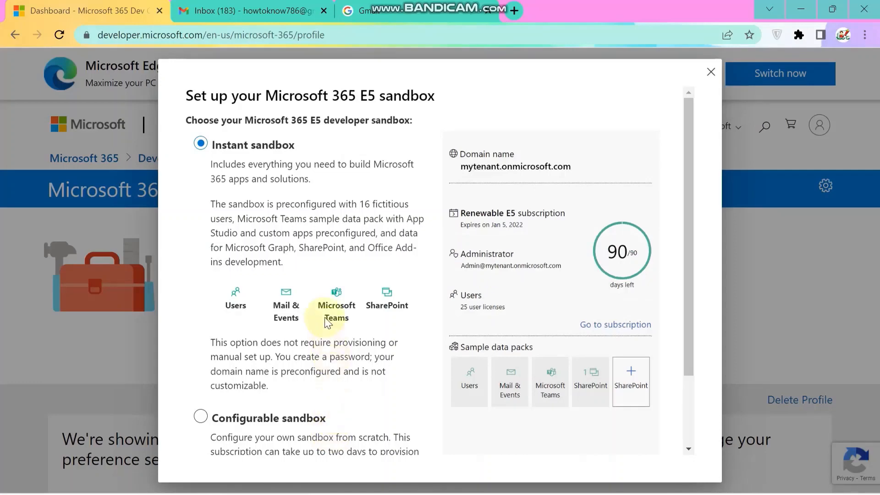
# Choose the Configurable sandbox option for the Microsoft 365 E5 developer sandbox and continue to its setup form.
pyautogui.scroll(-2, 322, 318)
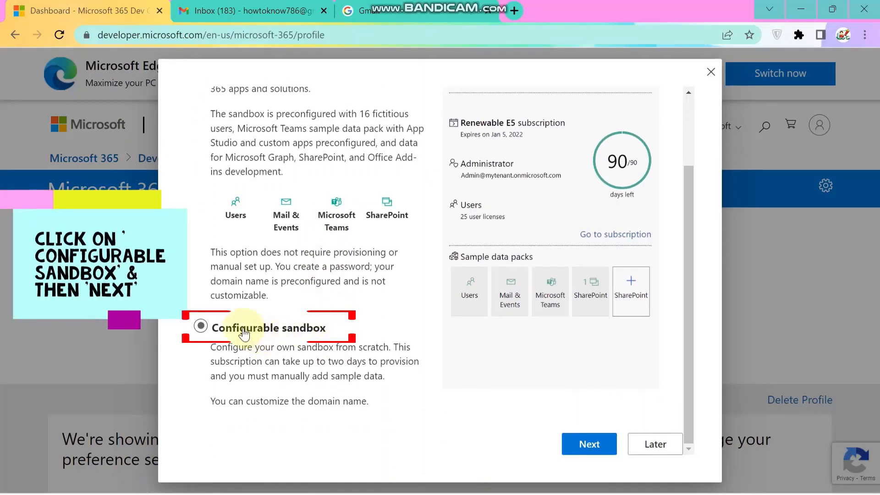
pyautogui.click(224, 330)
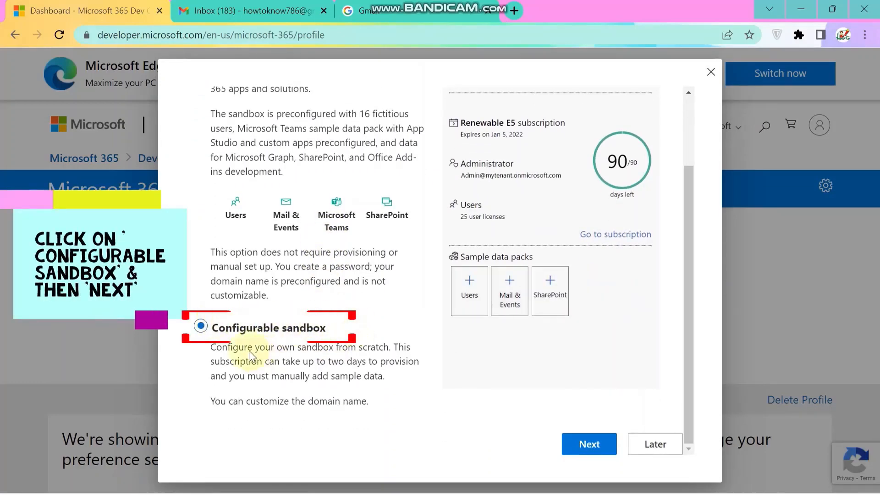
pyautogui.click(592, 447)
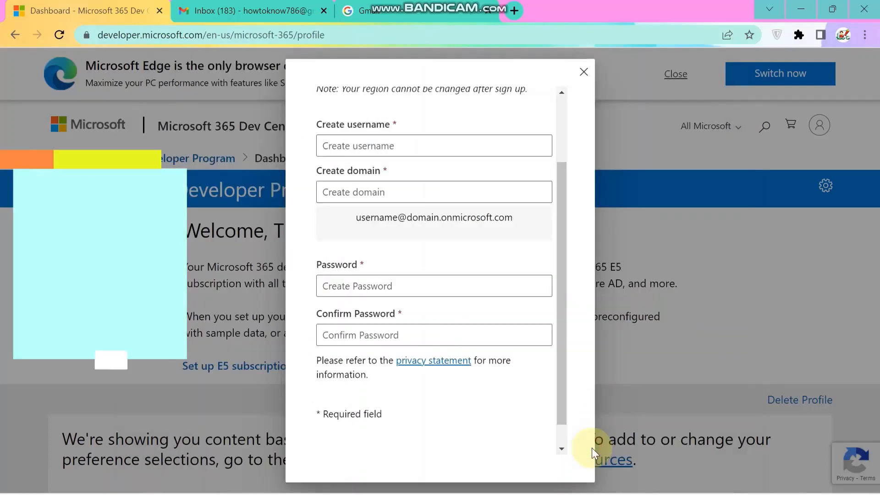
# Enter the chosen administrator username and domain name in the sandbox setup form.
pyautogui.click(399, 146)
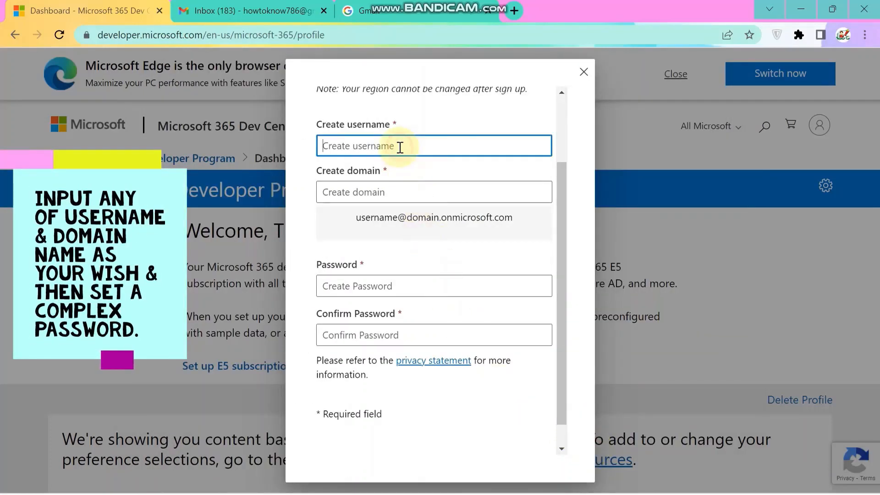
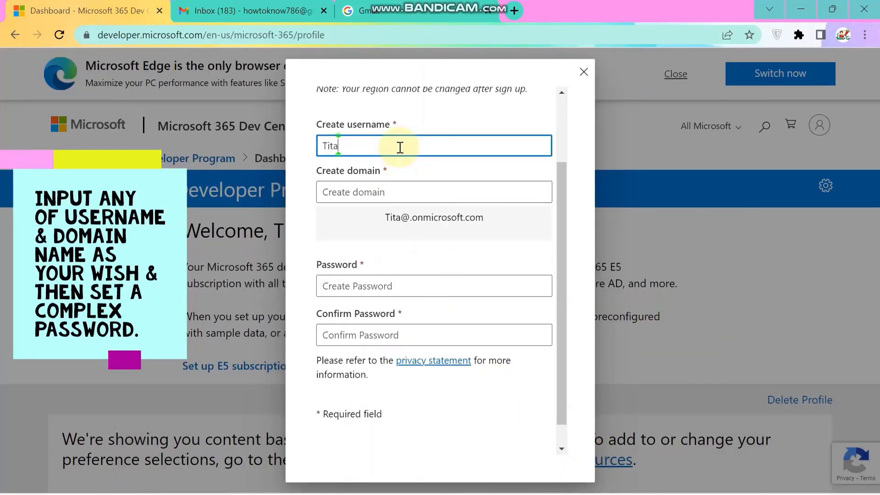
pyautogui.click(396, 191)
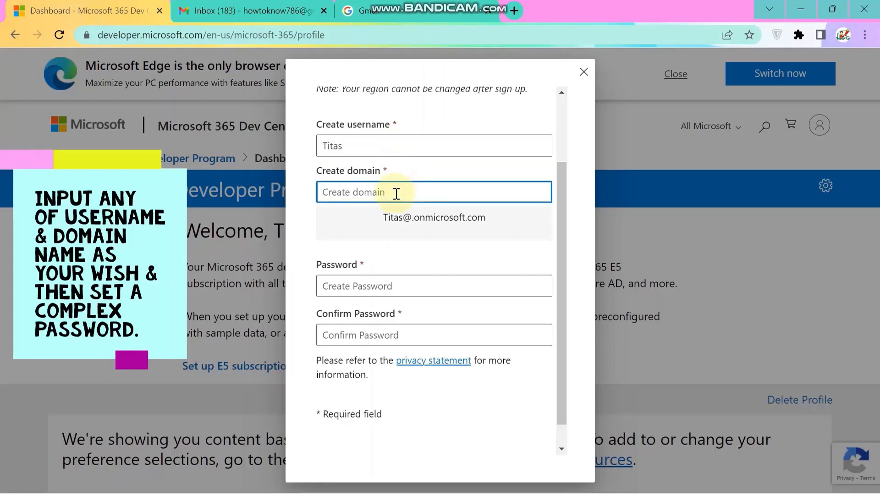
pyautogui.write('P')
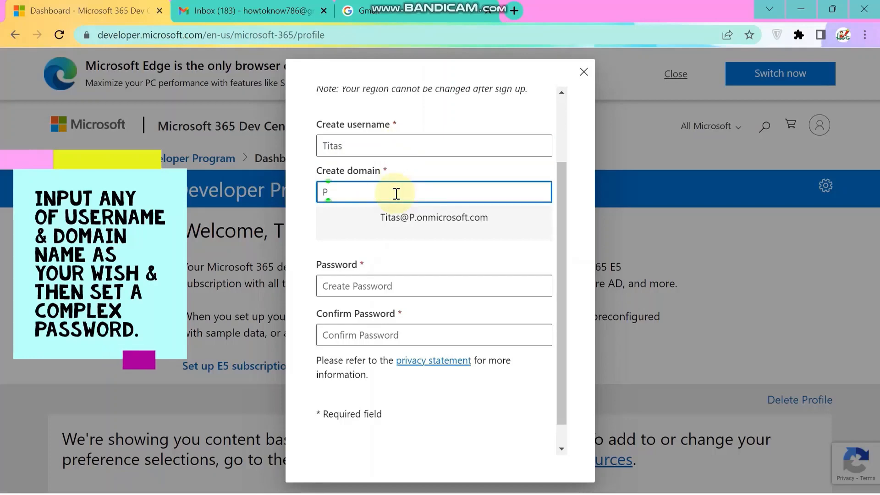
pyautogui.write('arves')
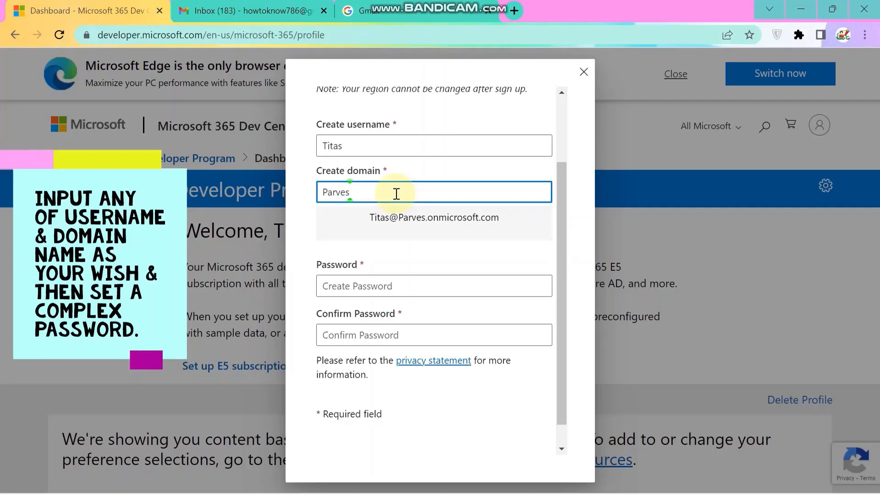
# Record the new administrator e-mail address in a WordPad document and fill both password fields with the suggested strong password.
pyautogui.click(400, 286)
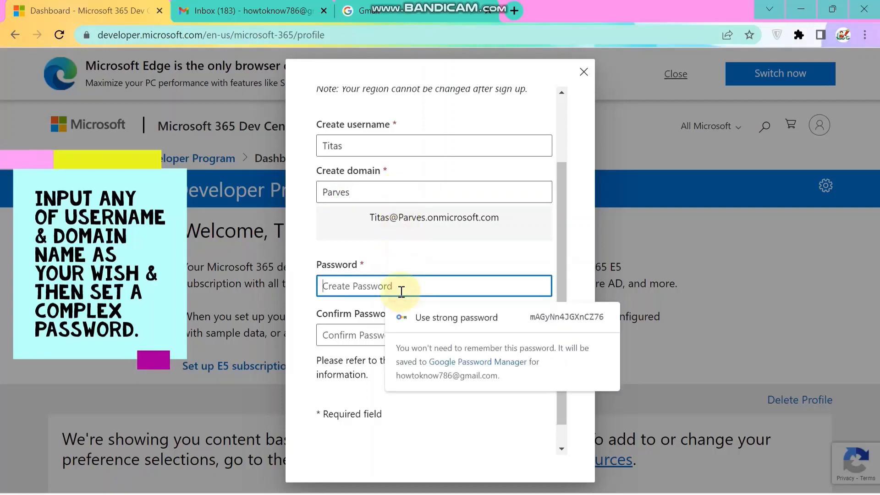
pyautogui.click(507, 226)
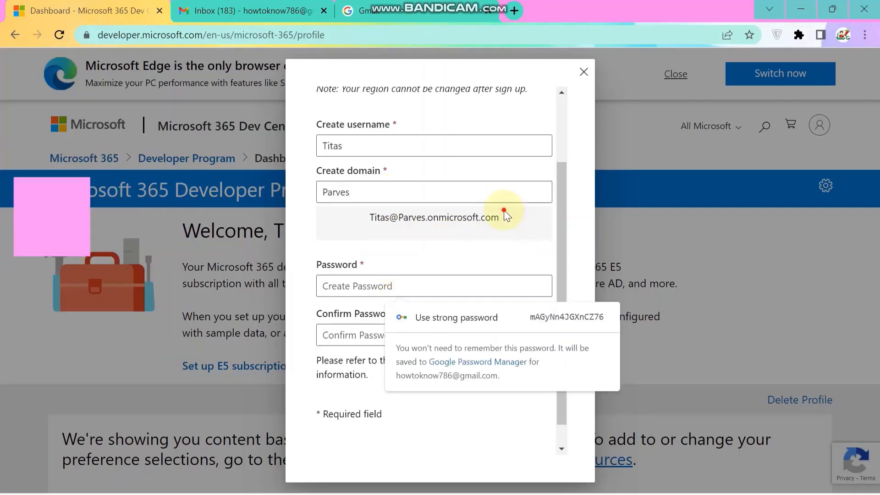
pyautogui.moveTo(504, 220); pyautogui.dragTo(365, 219)
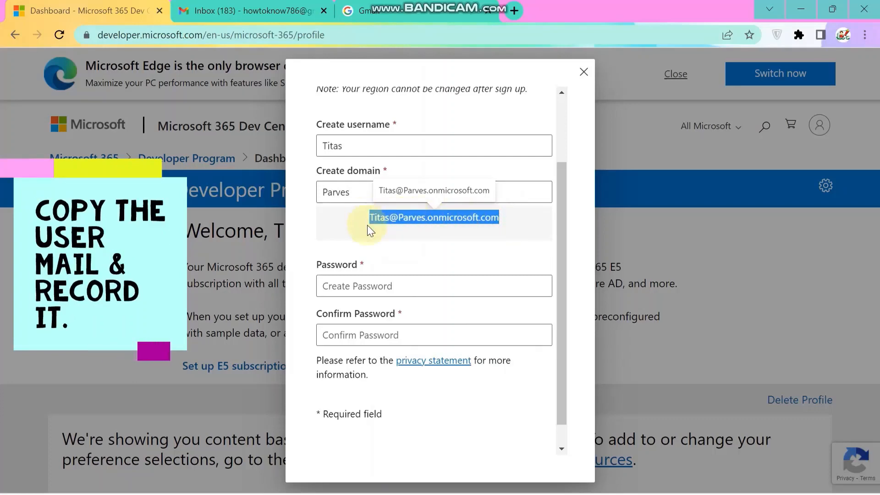
pyautogui.click(334, 477)
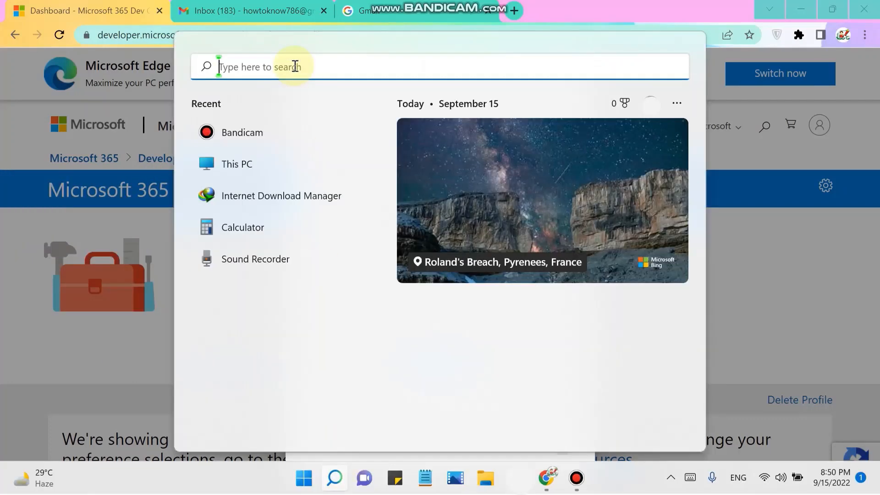
pyautogui.press('Escape')
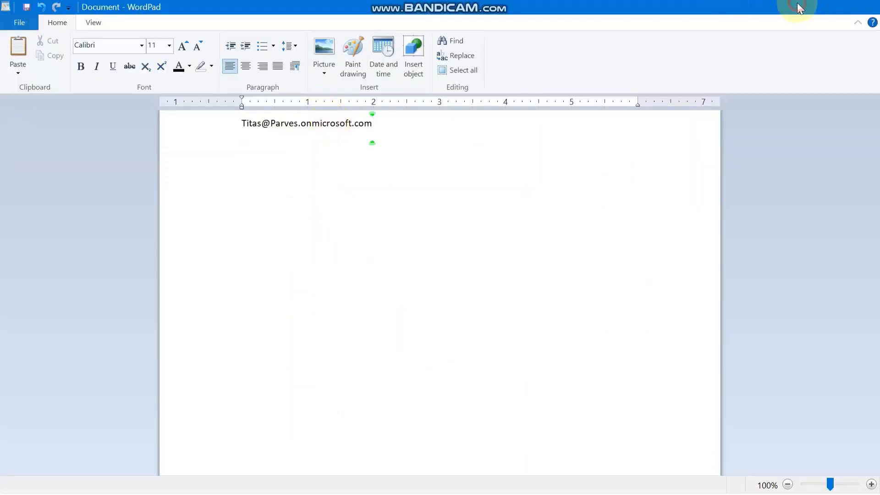
pyautogui.click(797, 6)
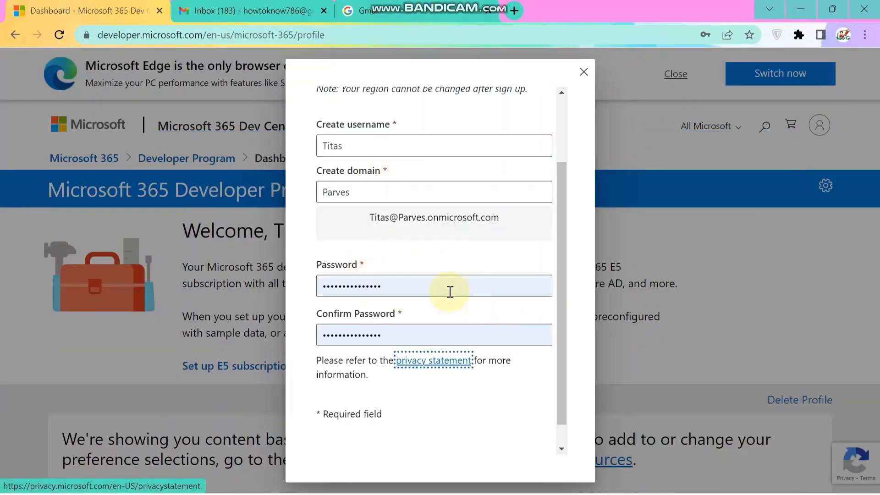
# Copy the account password from the setup form and record it below the e-mail address in the WordPad document.
pyautogui.click(403, 287)
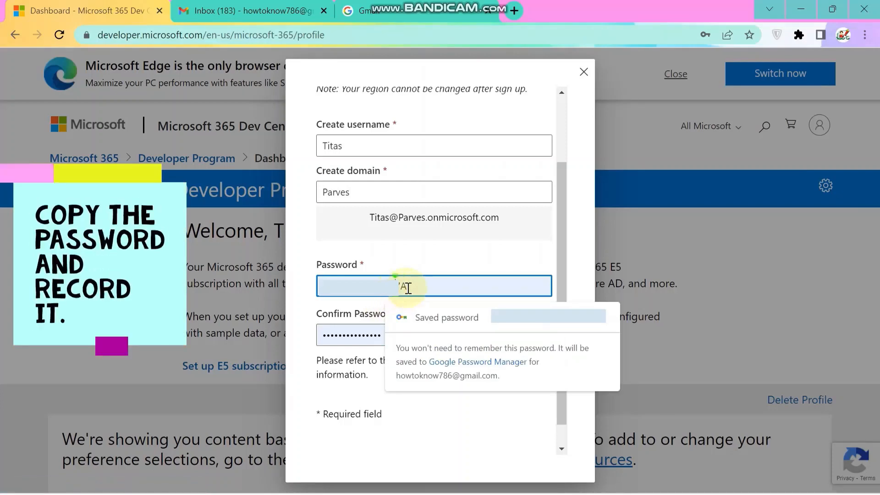
pyautogui.doubleClick(412, 287)
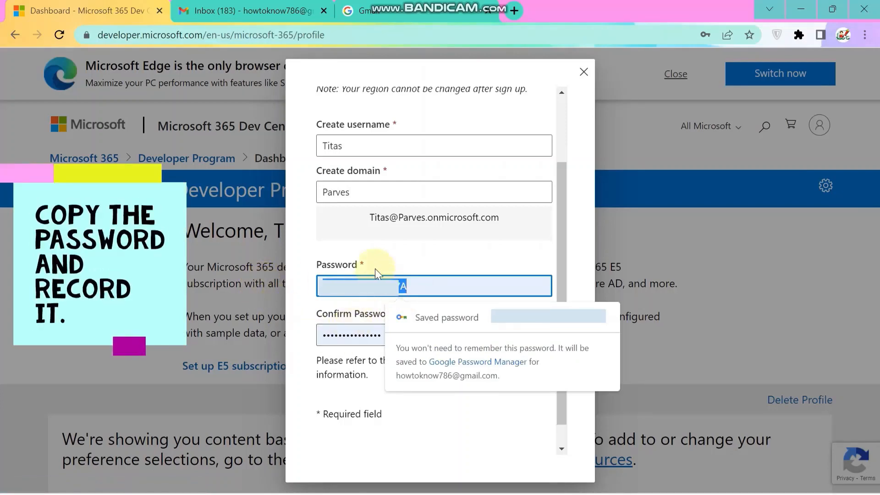
pyautogui.click(299, 311)
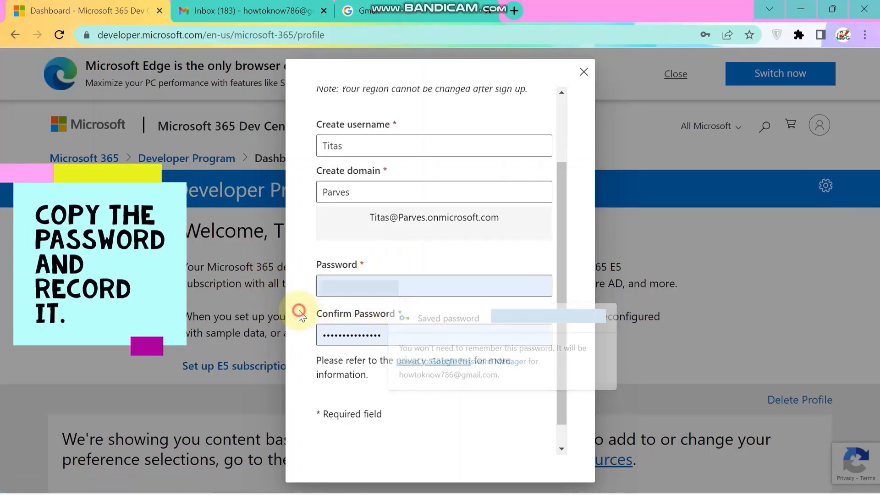
pyautogui.scroll(-1, 364, 417)
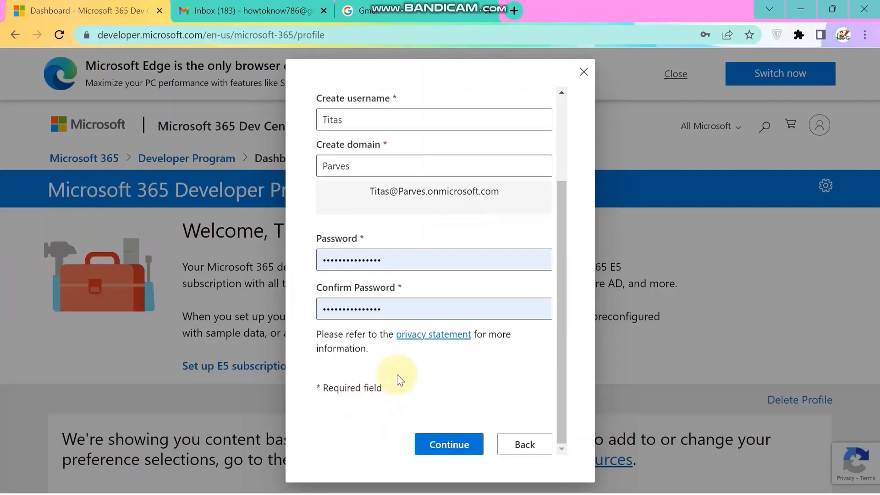
pyautogui.moveTo(407, 492)
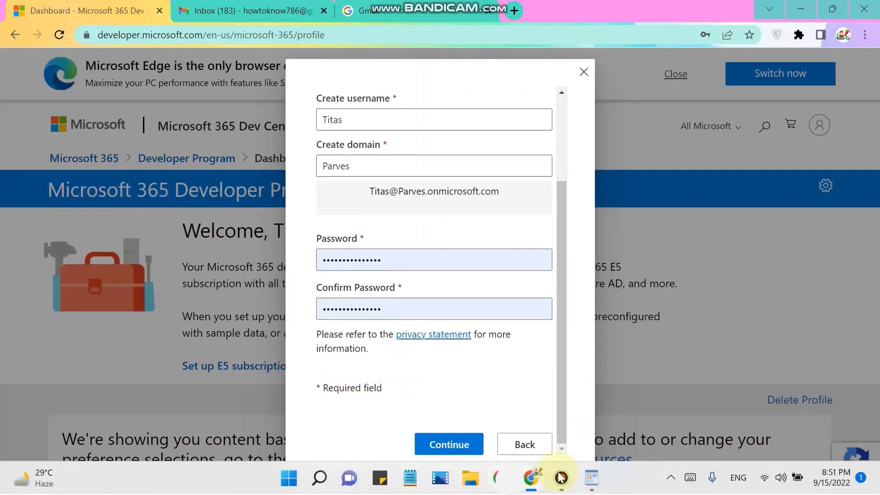
pyautogui.click(591, 484)
pyautogui.press('Return')
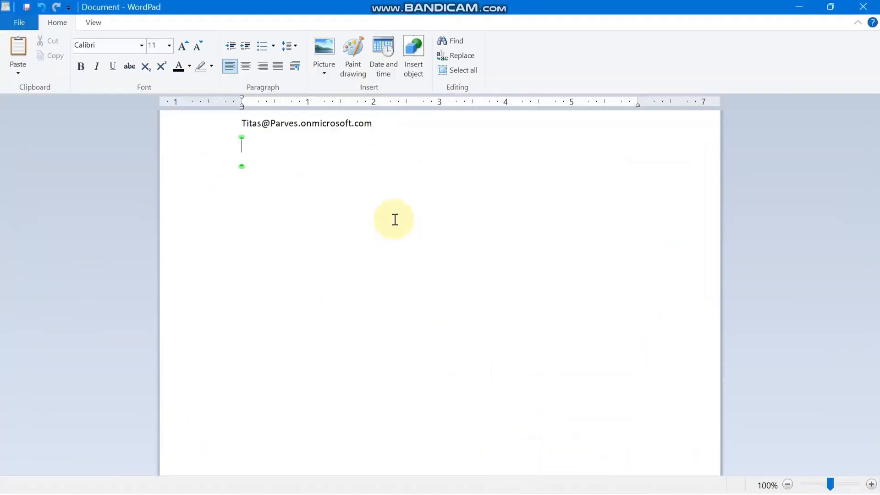
pyautogui.hotkey('ctrl', 'v')
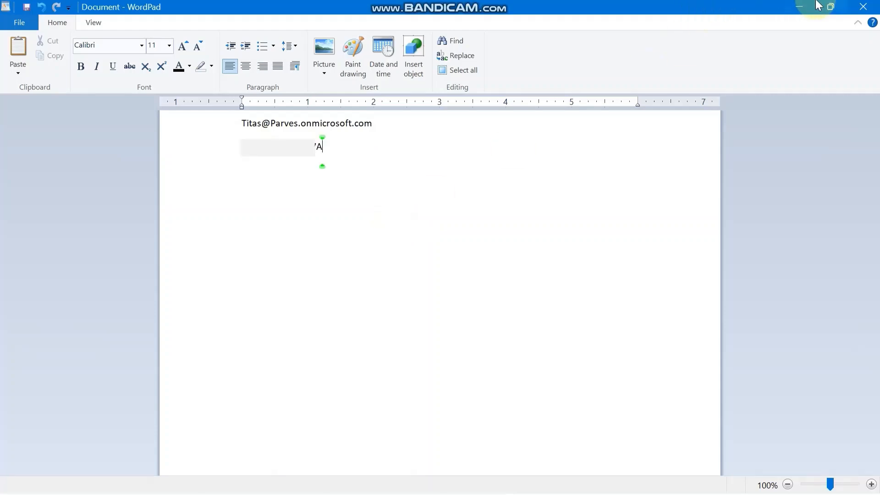
pyautogui.click(802, 5)
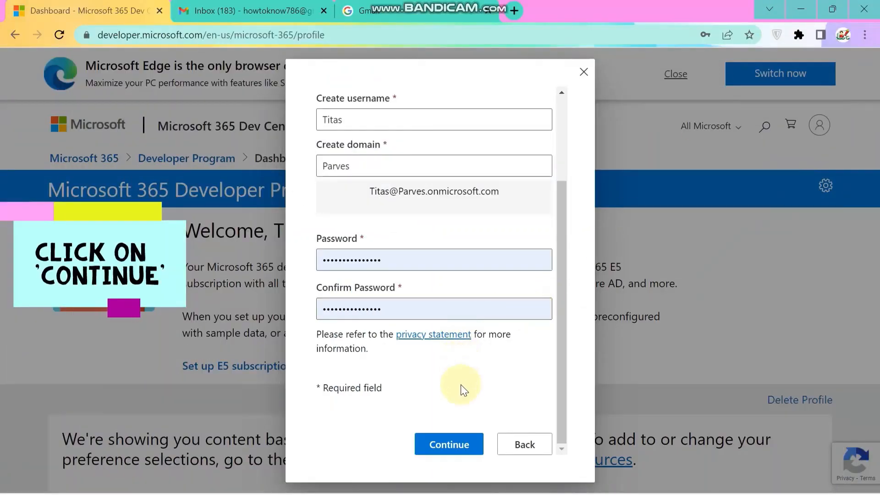
# Submit the sandbox account details, enter the phone number for security and request the verification code.
pyautogui.click(450, 443)
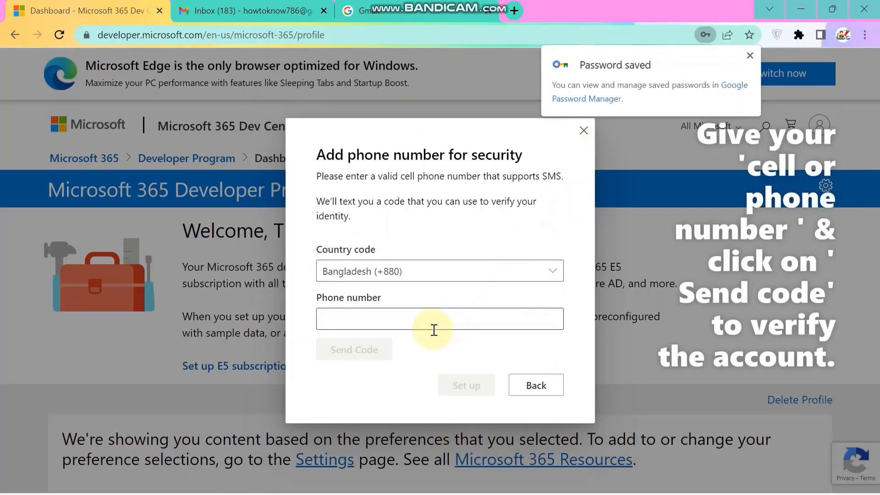
pyautogui.click(430, 313)
pyautogui.write('17')
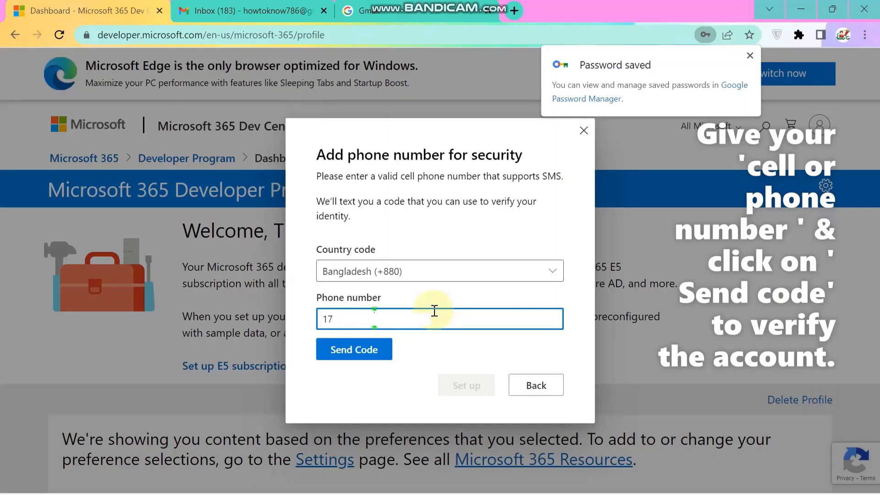
pyautogui.click(380, 357)
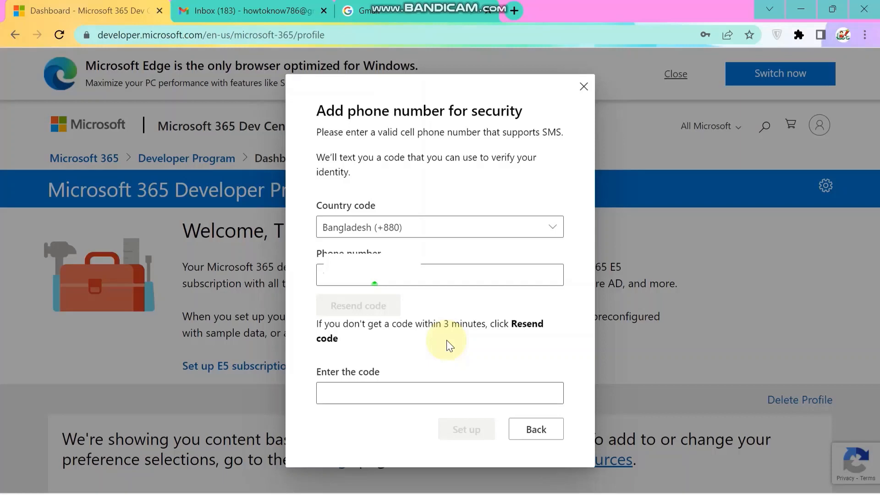
# Enter the verification code received by SMS and set up the E5 sandbox subscription.
pyautogui.click(398, 383)
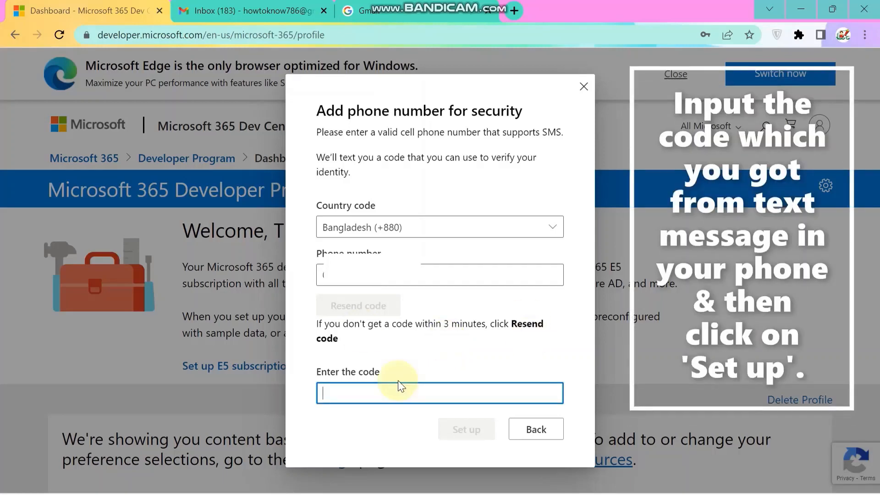
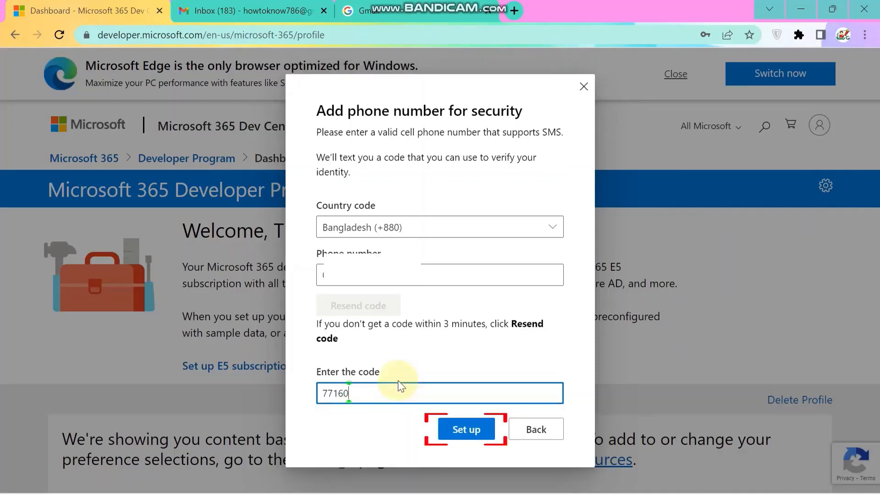
pyautogui.click(457, 428)
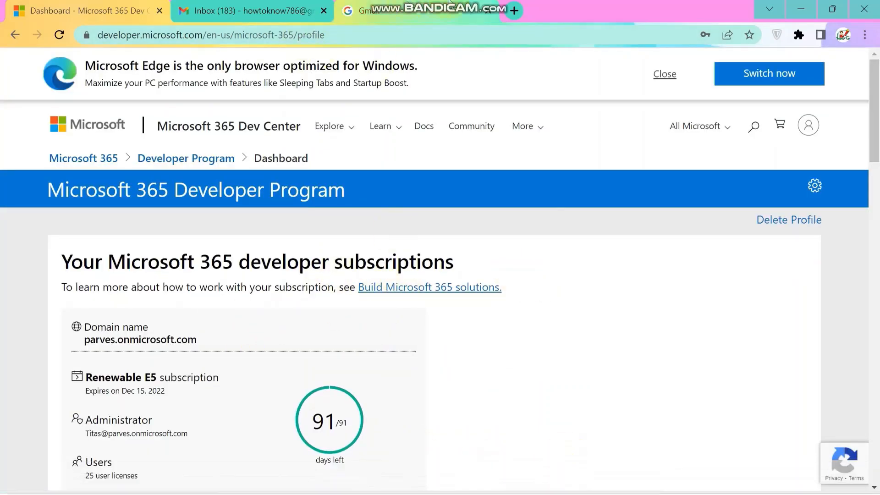
# Go to the new Renewable E5 subscription from the developer subscriptions dashboard to open its sign-in page.
pyautogui.scroll(-1, 338, 373)
pyautogui.scroll(-2, 339, 372)
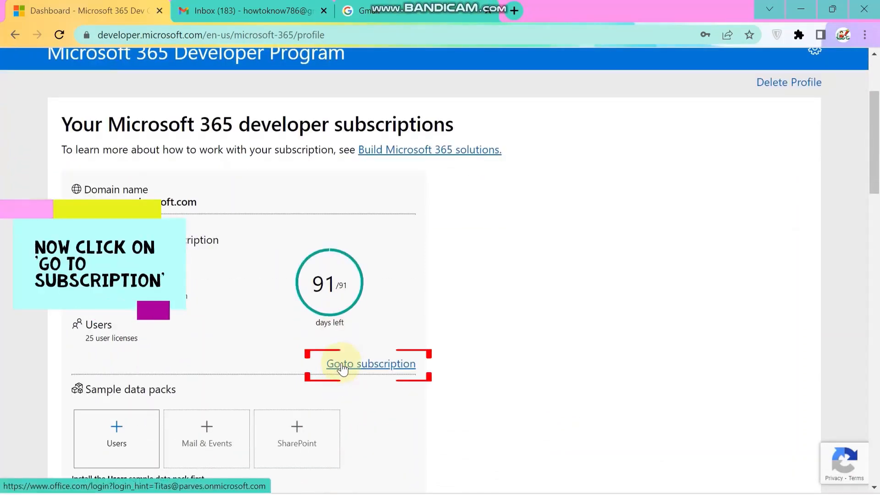
pyautogui.click(342, 364)
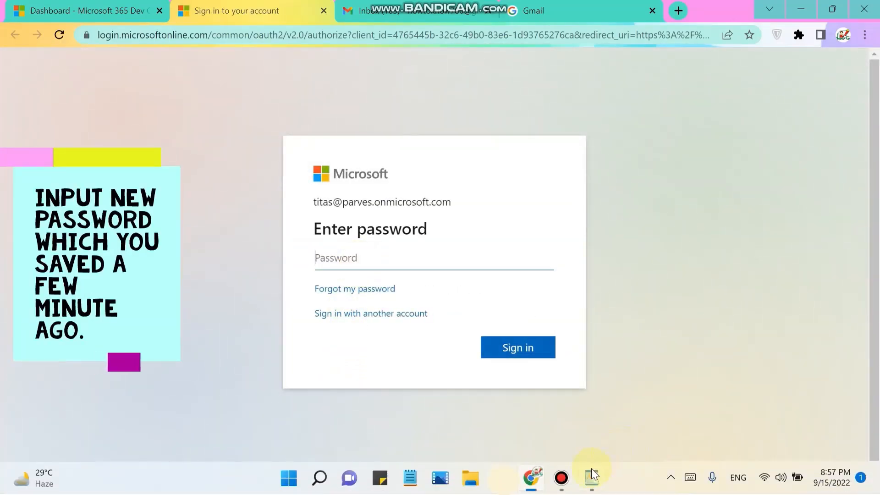
# Copy the account password from the WordPad document, enter it on the Microsoft sign-in page in Chrome and sign in.
pyautogui.click(591, 476)
pyautogui.moveTo(324, 147); pyautogui.dragTo(232, 153)
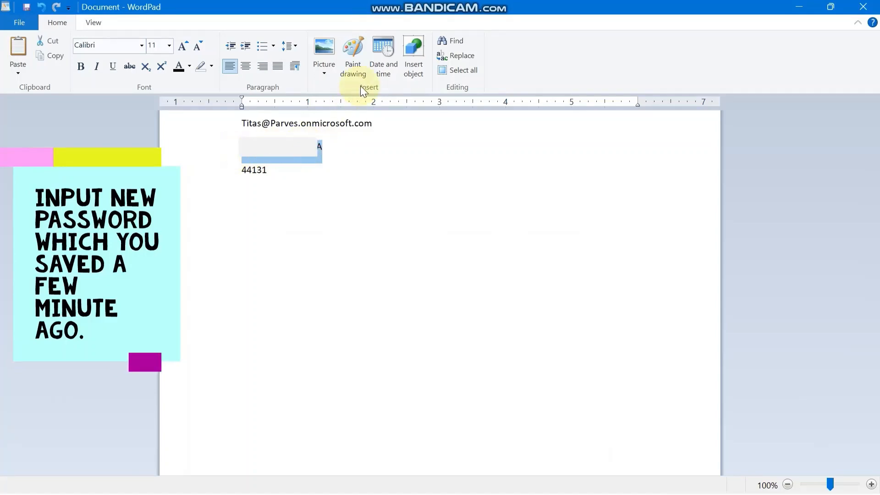
pyautogui.hotkey('alt', 'Tab')
pyautogui.hotkey('ctrl', 'v')
pyautogui.click(519, 341)
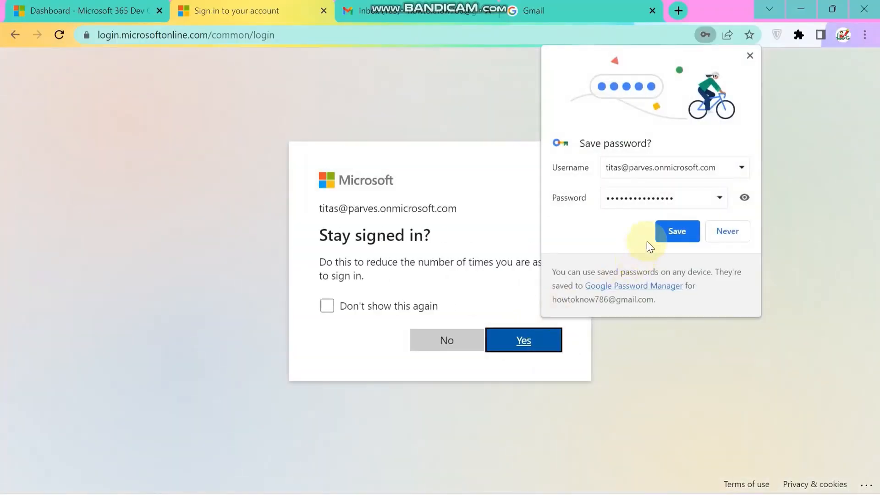
# Save the sign-in password in the browser and choose to stay signed in without being asked again.
pyautogui.click(669, 234)
pyautogui.click(397, 304)
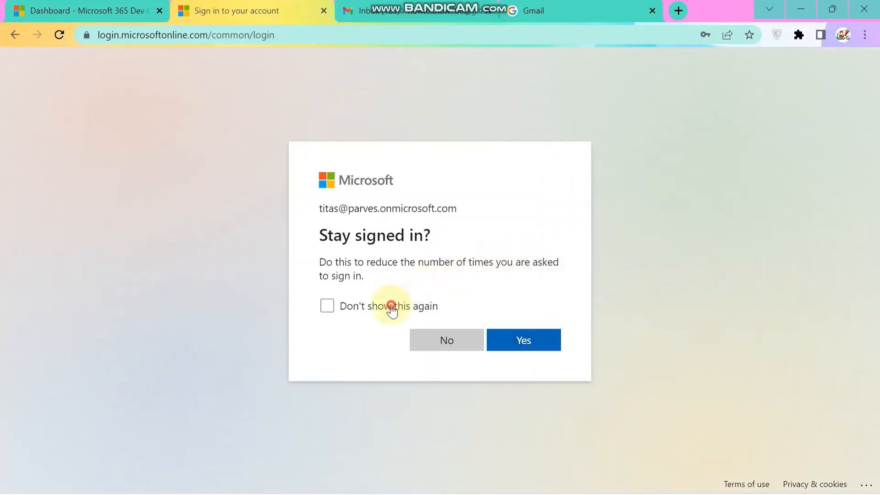
pyautogui.click(506, 342)
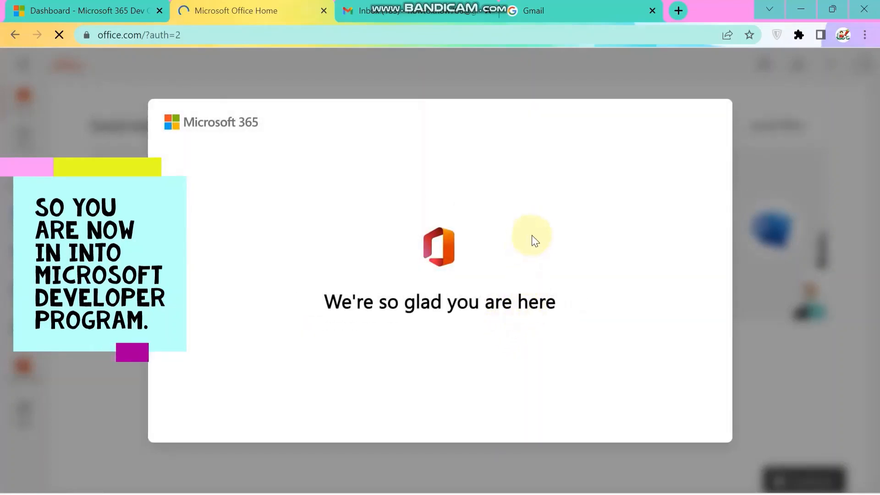
# Go through the Microsoft 365 welcome slides and dismiss the Find more apps tour.
pyautogui.click(762, 273)
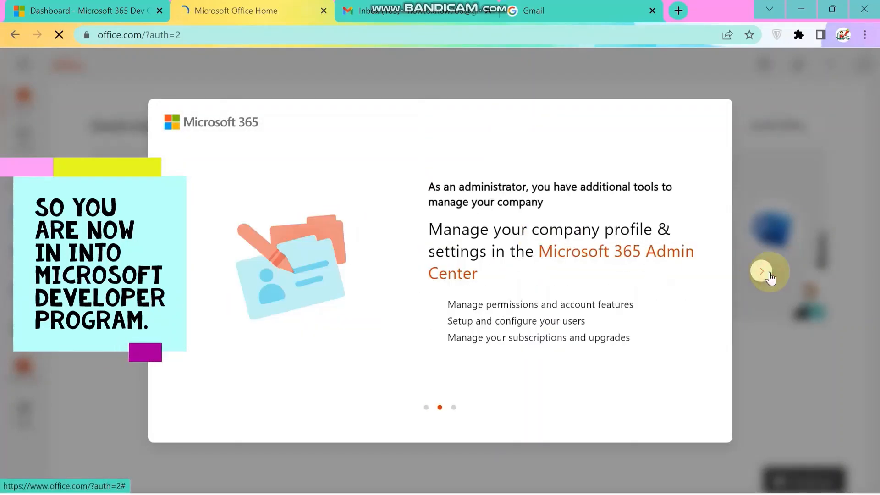
pyautogui.click(768, 273)
pyautogui.click(760, 270)
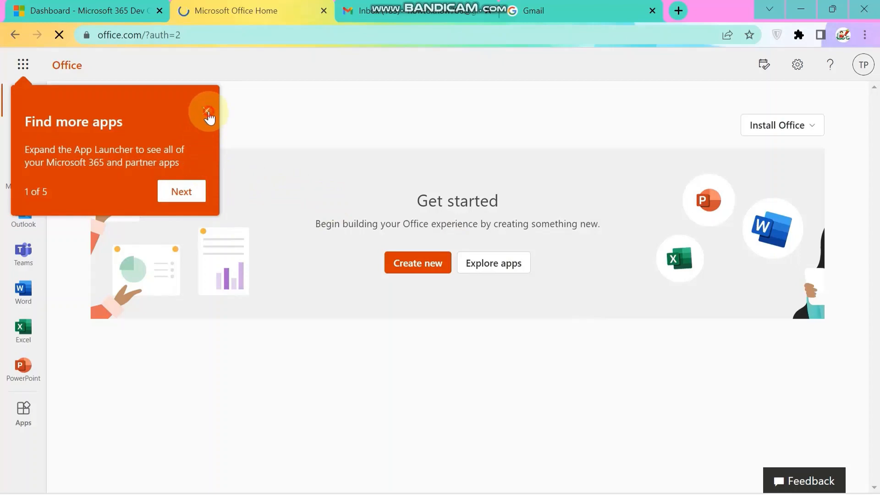
pyautogui.click(208, 113)
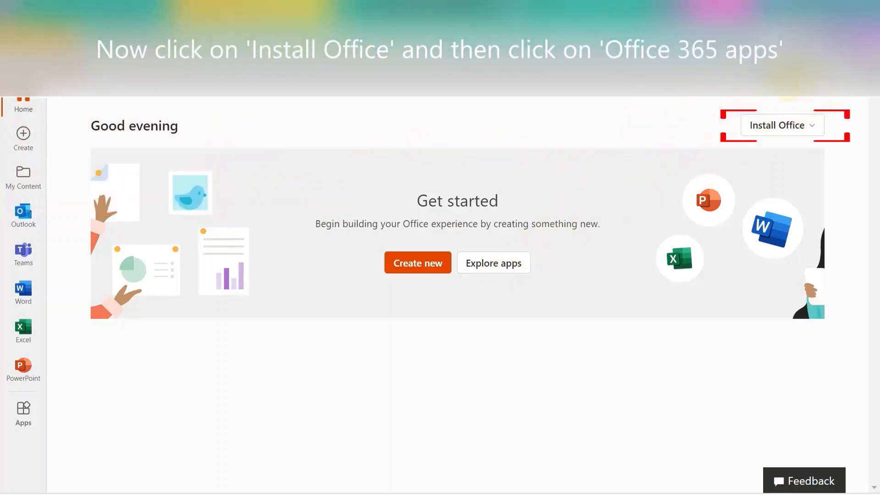
# Download the Office 365 apps installer, saving it as D:\Software\OfficeSetup.exe.
pyautogui.click(780, 133)
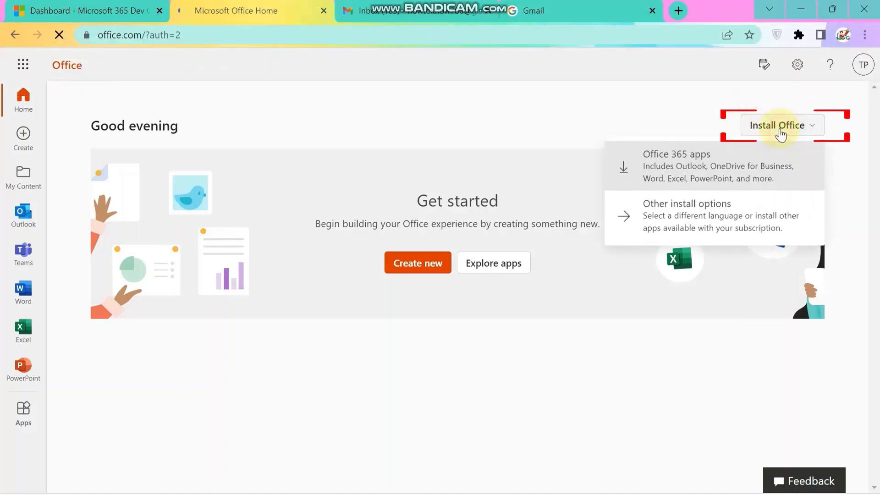
pyautogui.click(666, 160)
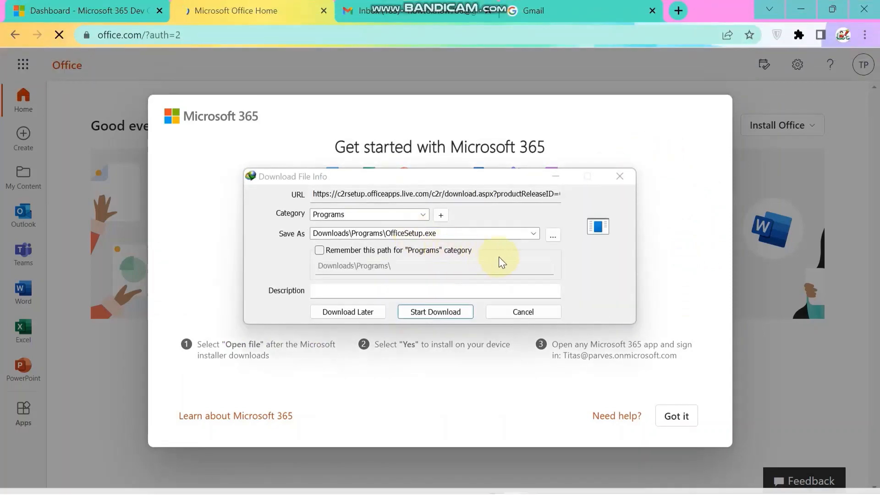
pyautogui.click(533, 234)
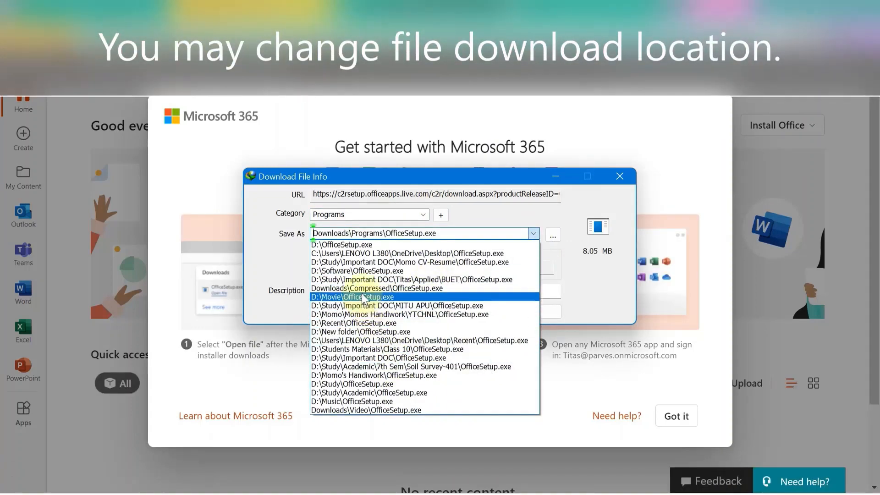
pyautogui.click(359, 272)
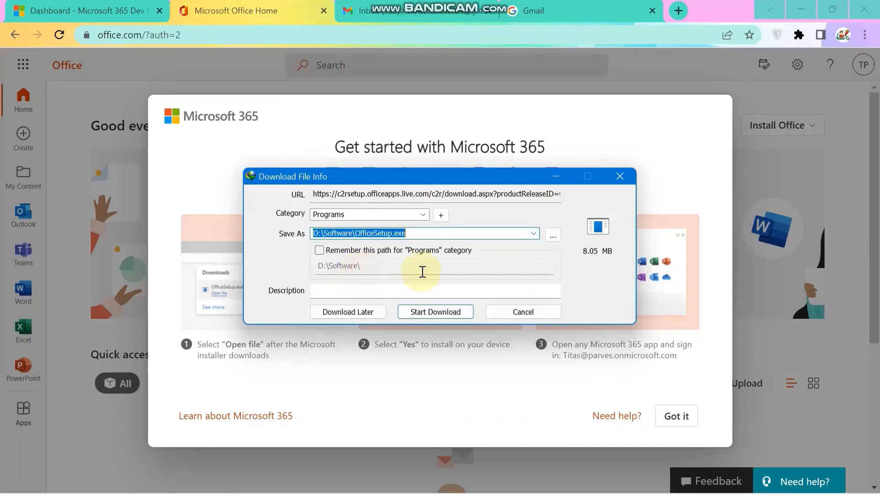
pyautogui.click(436, 311)
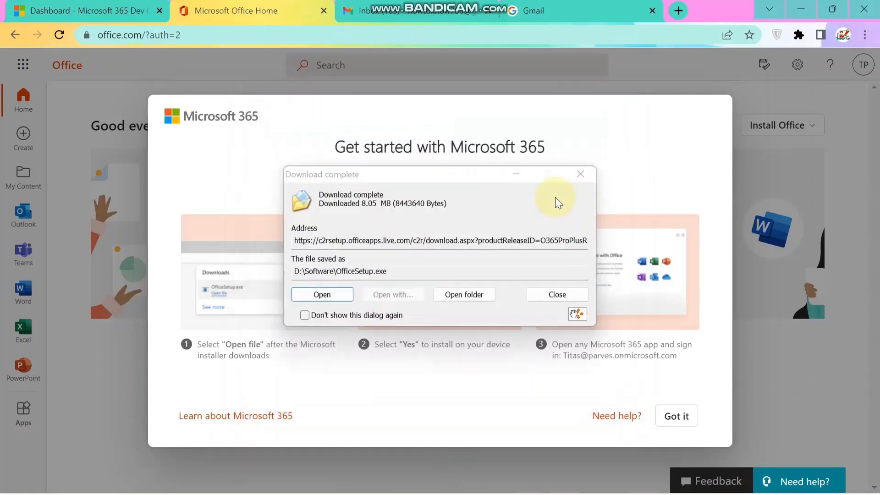
# Open the download folder, run OfficeSetup.exe as administrator and close the installer once Office is installed.
pyautogui.click(461, 297)
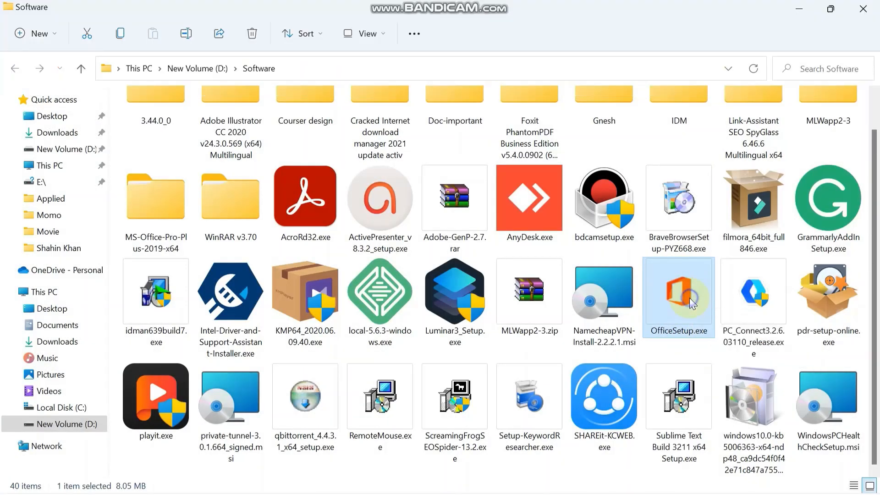
pyautogui.rightClick(689, 297)
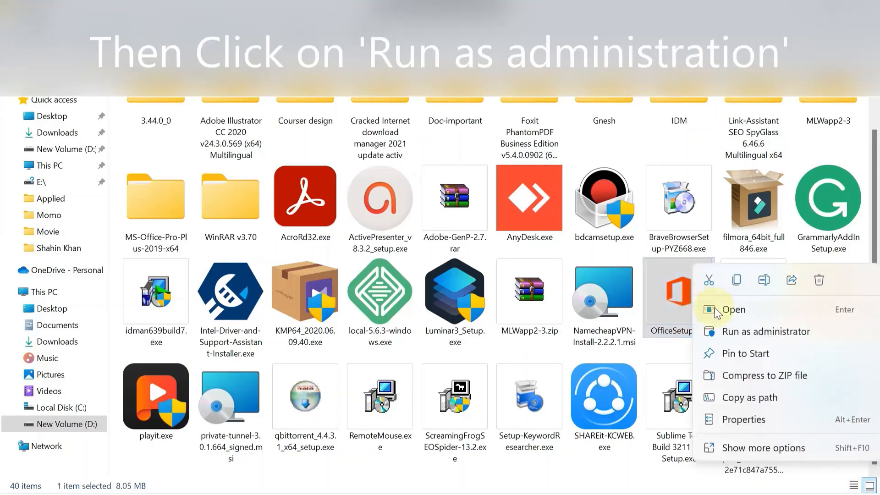
pyautogui.click(738, 323)
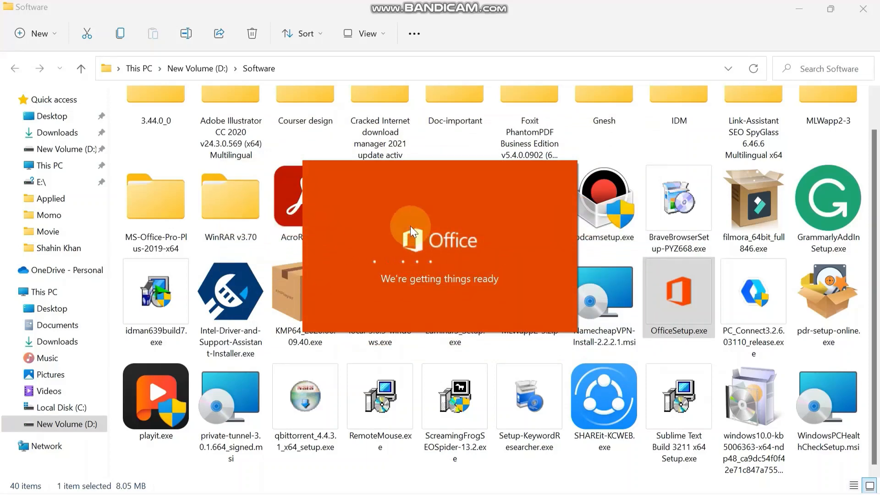
pyautogui.click(798, 9)
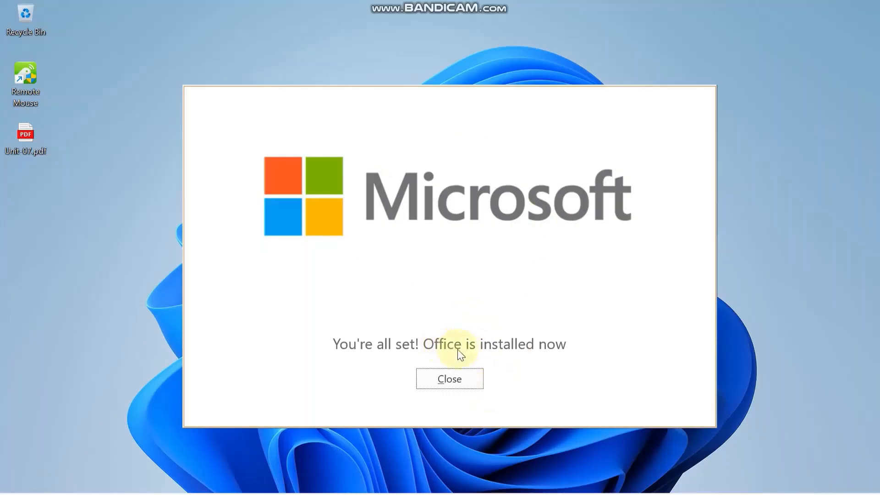
pyautogui.click(456, 380)
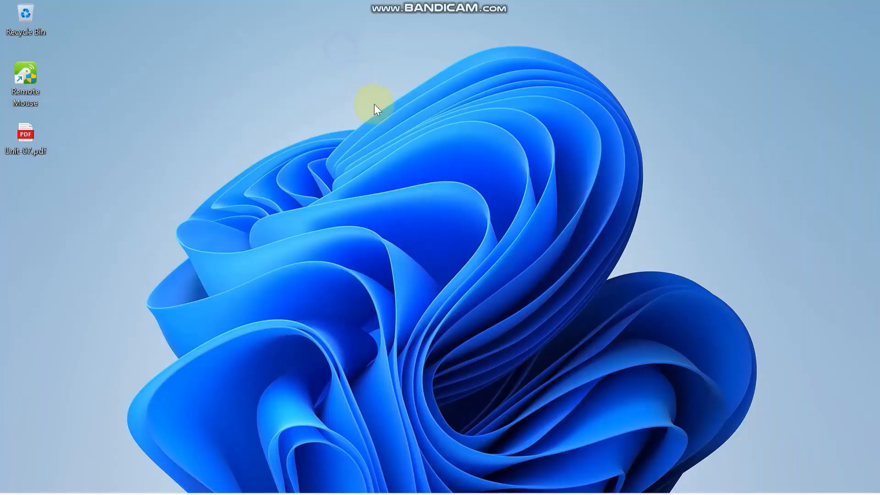
# Refresh the desktop and launch the pinned Word app.
pyautogui.rightClick(374, 104)
pyautogui.click(394, 111)
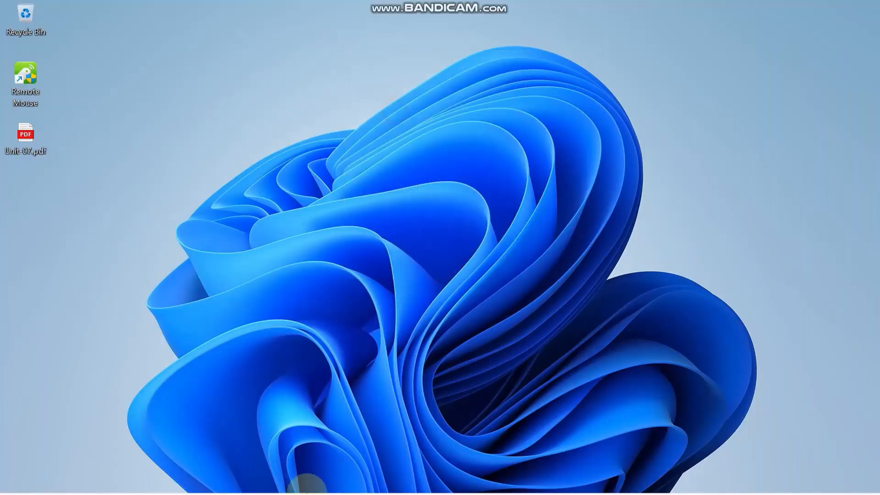
pyautogui.click(297, 476)
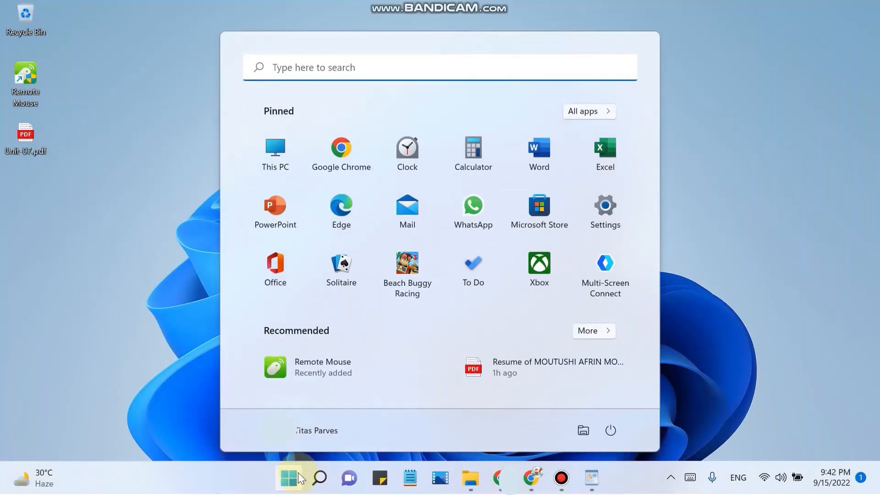
pyautogui.click(546, 157)
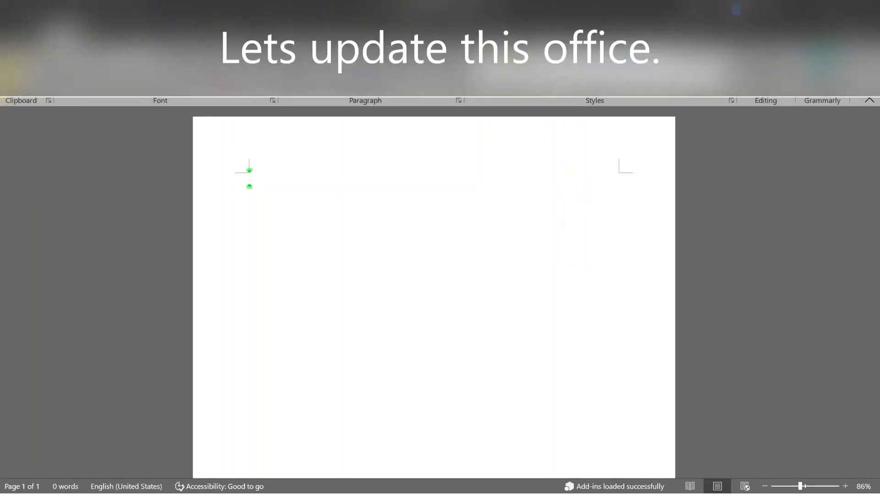
# Start signing in to Word with a different account, using the developer e-mail address copied from the WordPad document.
pyautogui.click(730, 7)
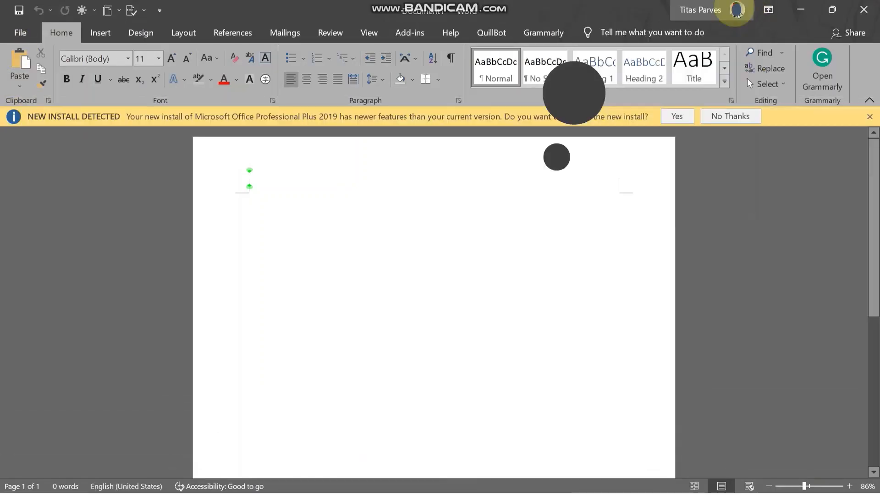
pyautogui.click(734, 9)
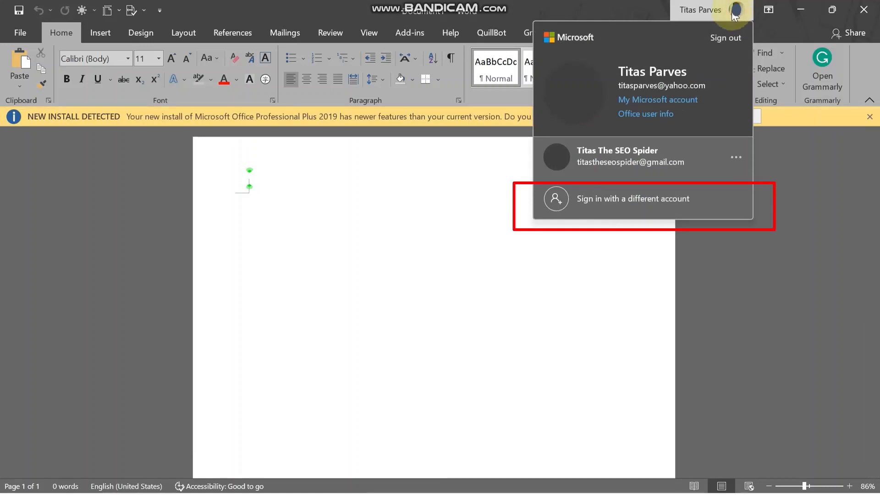
pyautogui.click(631, 198)
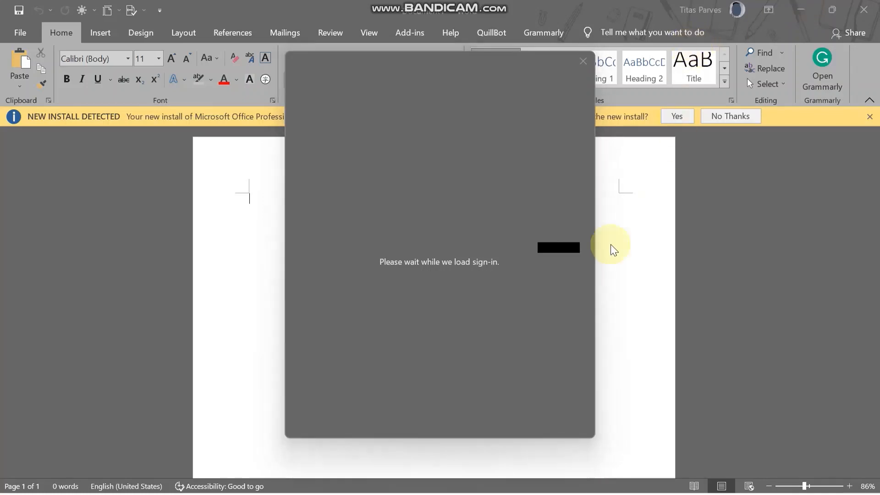
pyautogui.click(399, 182)
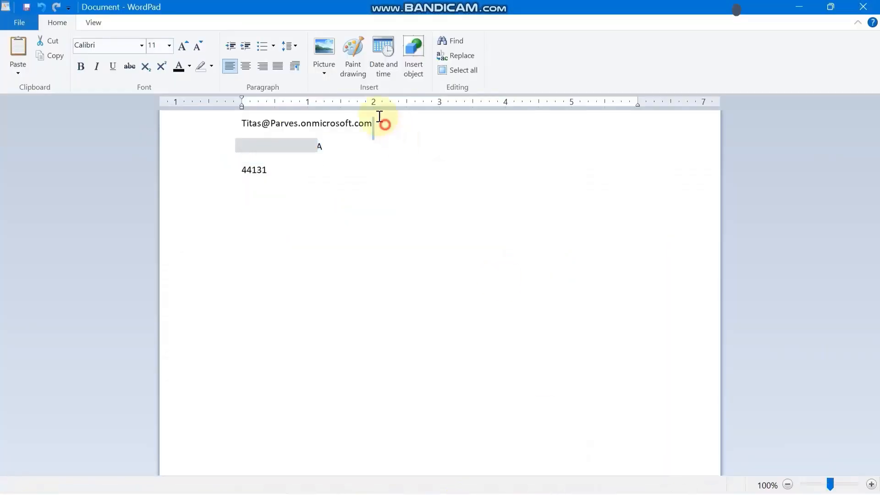
pyautogui.moveTo(379, 122); pyautogui.dragTo(248, 129)
pyautogui.hotkey('ctrl', 'c')
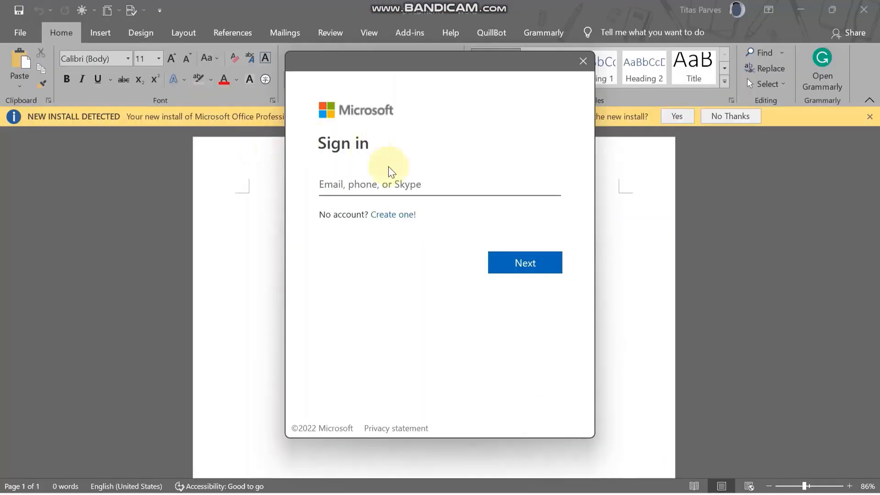
pyautogui.click(390, 174)
pyautogui.hotkey('ctrl', 'v')
pyautogui.click(558, 261)
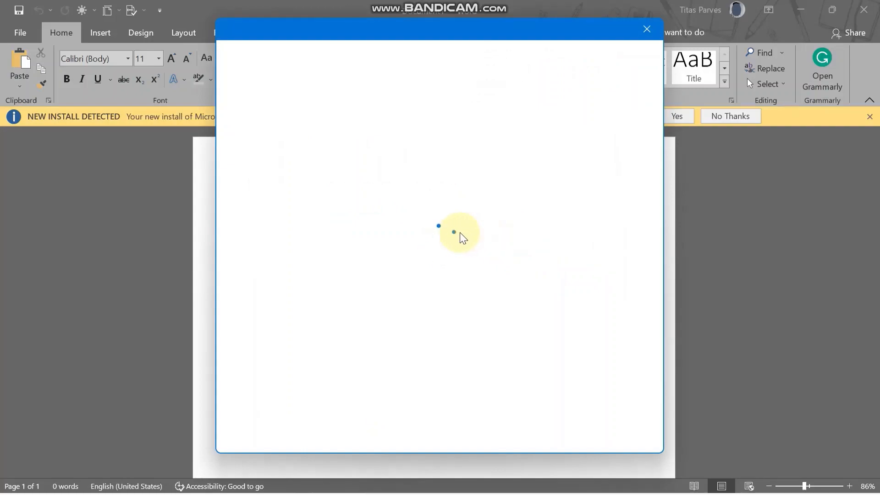
# Enter the account password copied from WordPad, sign in and let Windows remember the account for all apps.
pyautogui.hotkey('alt', 'Tab')
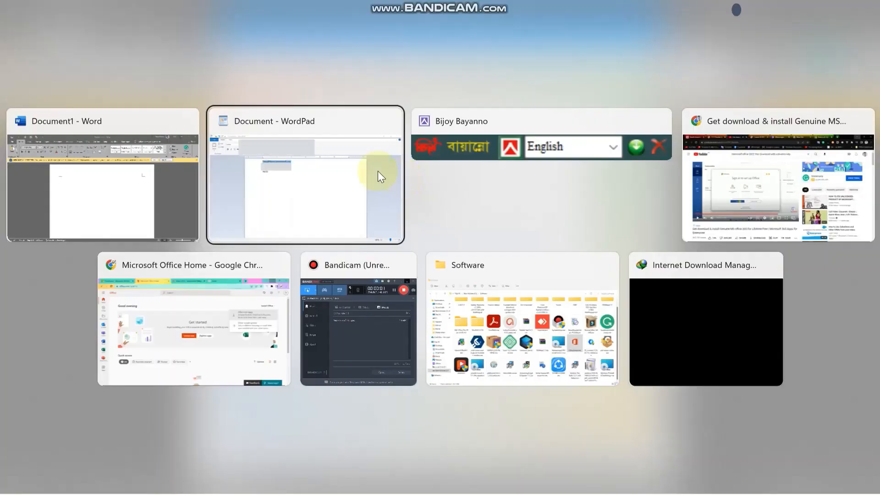
pyautogui.moveTo(245, 134); pyautogui.dragTo(242, 157)
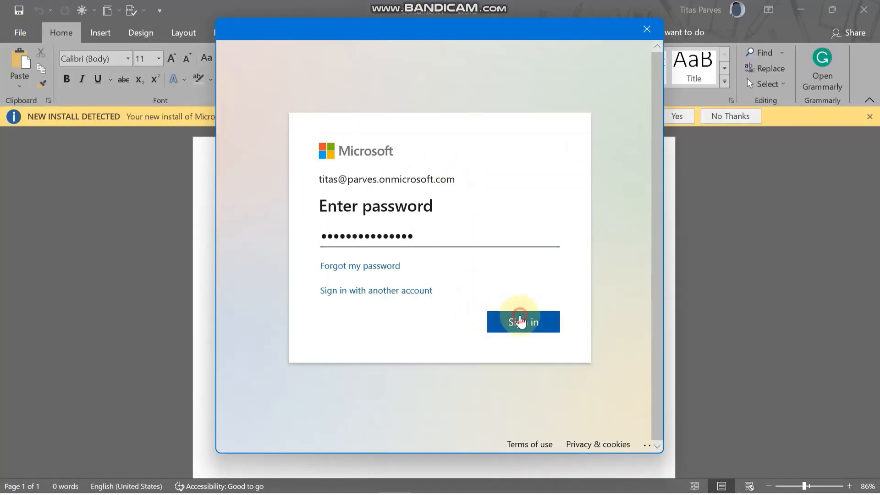
pyautogui.click(518, 321)
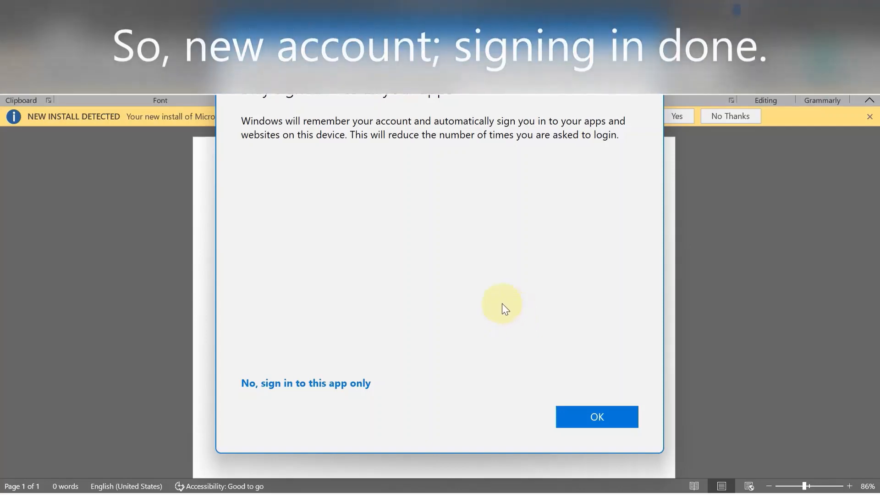
pyautogui.click(589, 424)
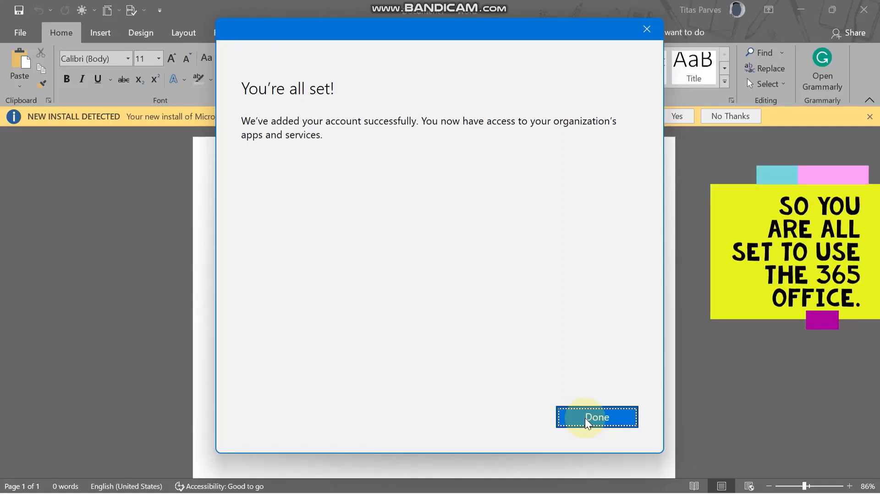
pyautogui.click(587, 421)
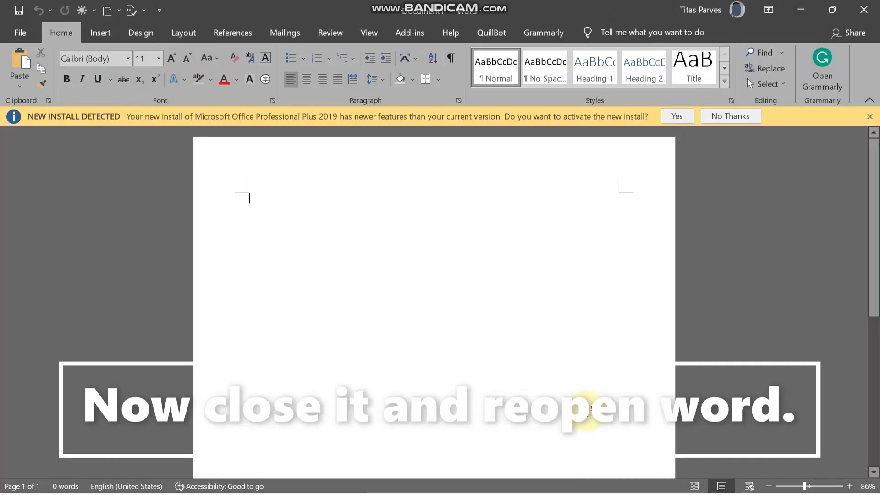
# Close Word and refresh the desktop.
pyautogui.click(865, 9)
pyautogui.rightClick(410, 117)
pyautogui.click(451, 171)
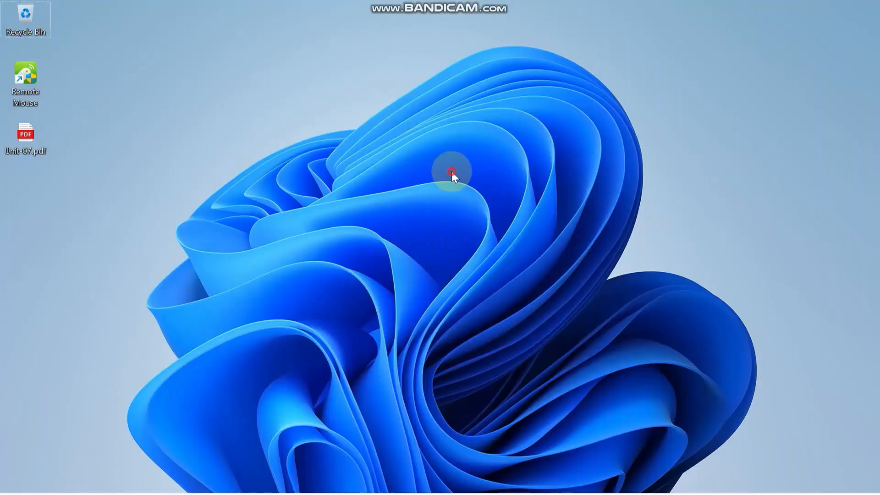
pyautogui.rightClick(425, 155)
pyautogui.click(450, 204)
# Reopen Word from the list of all installed apps and dismiss the privacy notice.
pyautogui.click(283, 478)
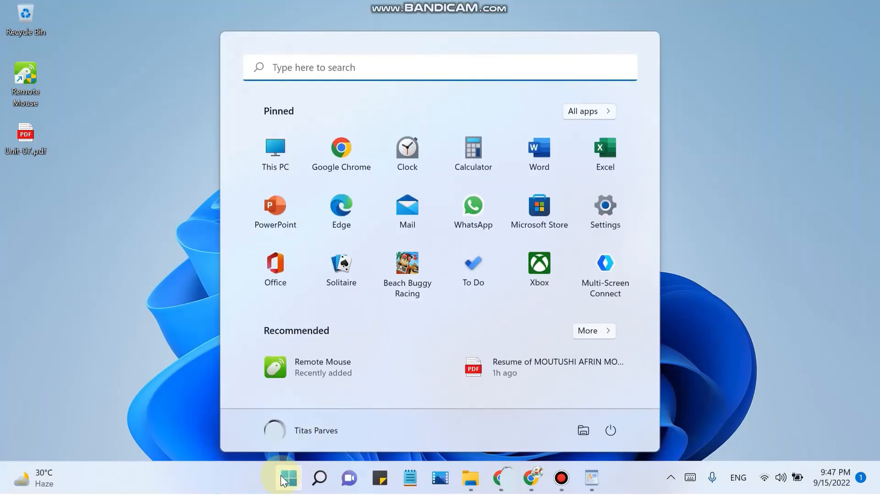
pyautogui.click(580, 110)
pyautogui.scroll(-1, 394, 204)
pyautogui.scroll(-1, 394, 206)
pyautogui.click(336, 135)
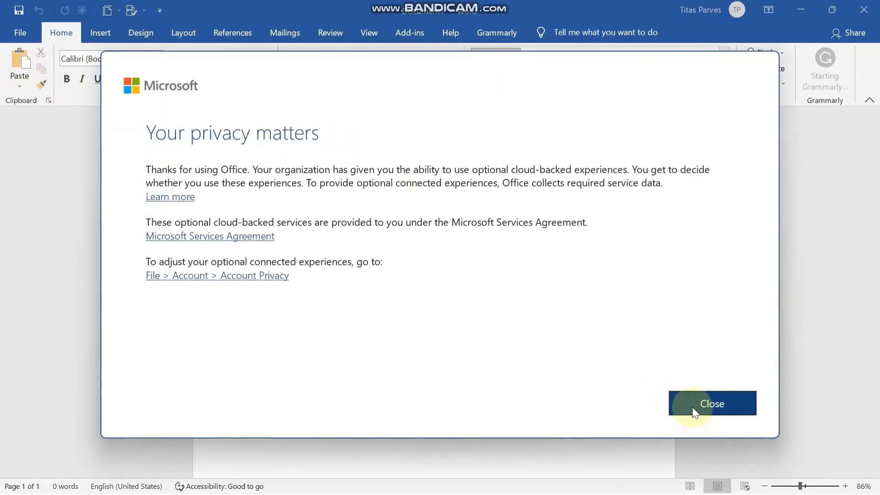
pyautogui.click(689, 402)
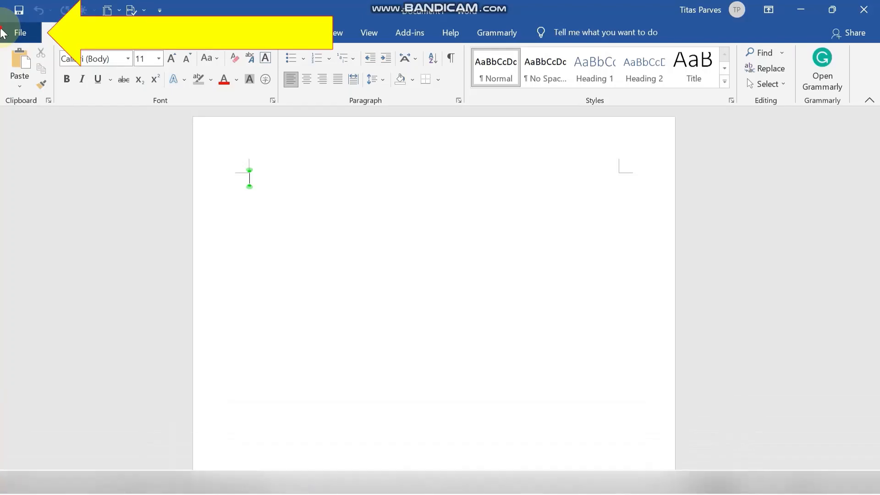
pyautogui.click(3, 32)
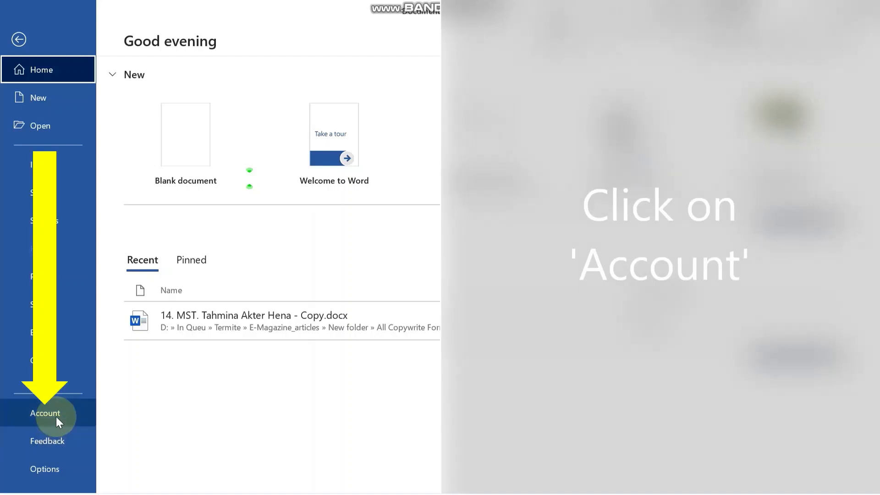
pyautogui.click(56, 414)
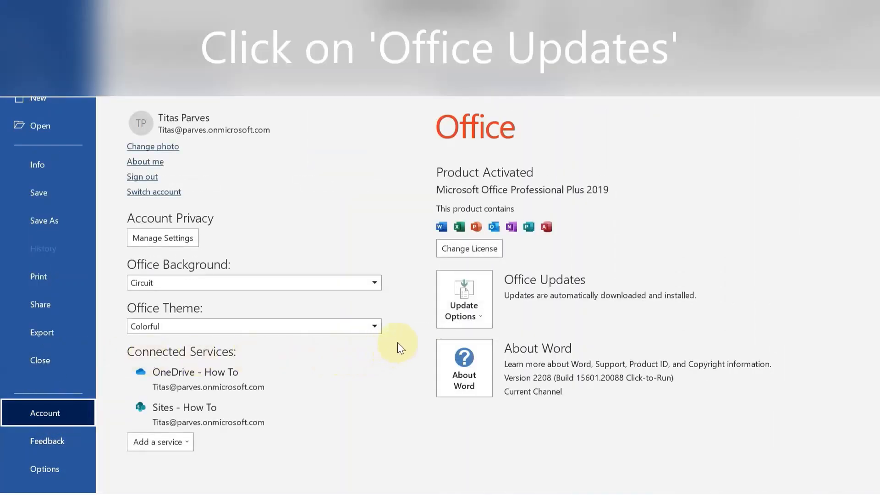
pyautogui.click(458, 314)
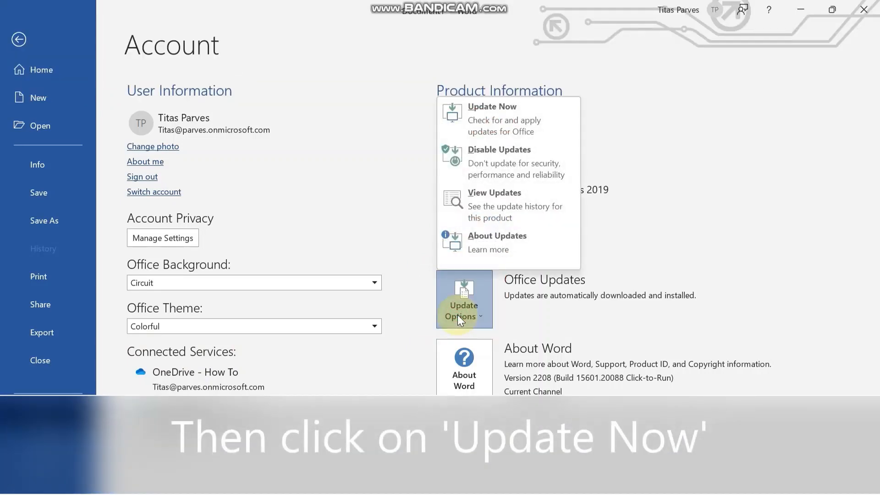
pyautogui.click(503, 131)
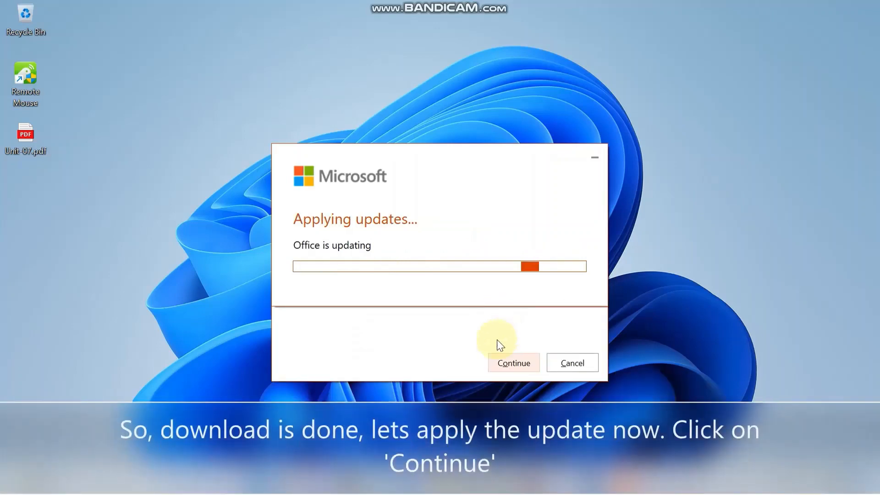
pyautogui.click(515, 365)
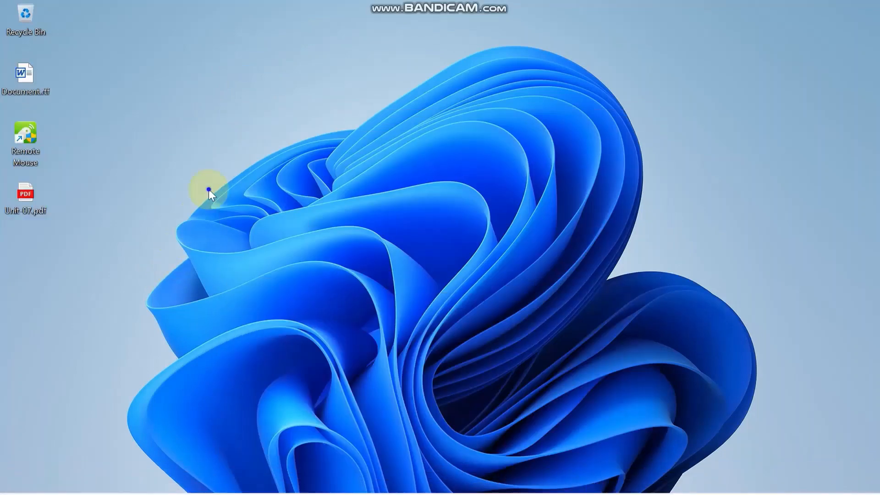
# Refresh the desktop and reopen Word from the pinned apps.
pyautogui.rightClick(209, 188)
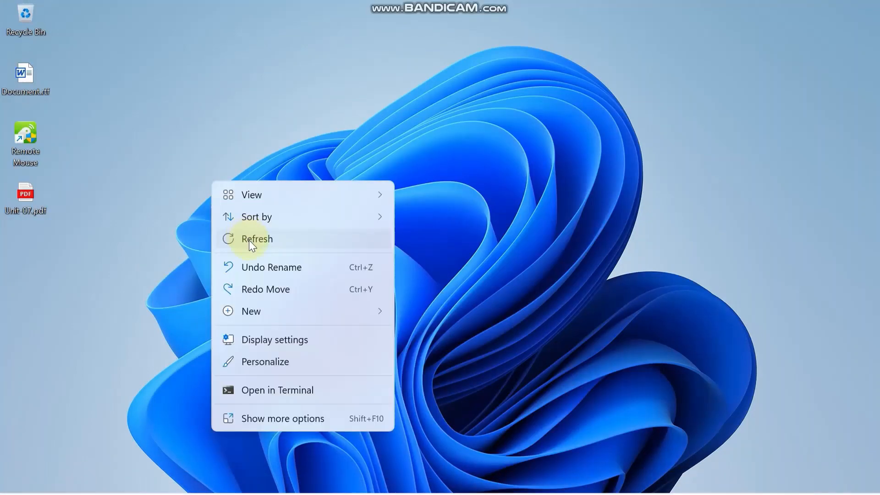
pyautogui.click(249, 240)
pyautogui.click(287, 488)
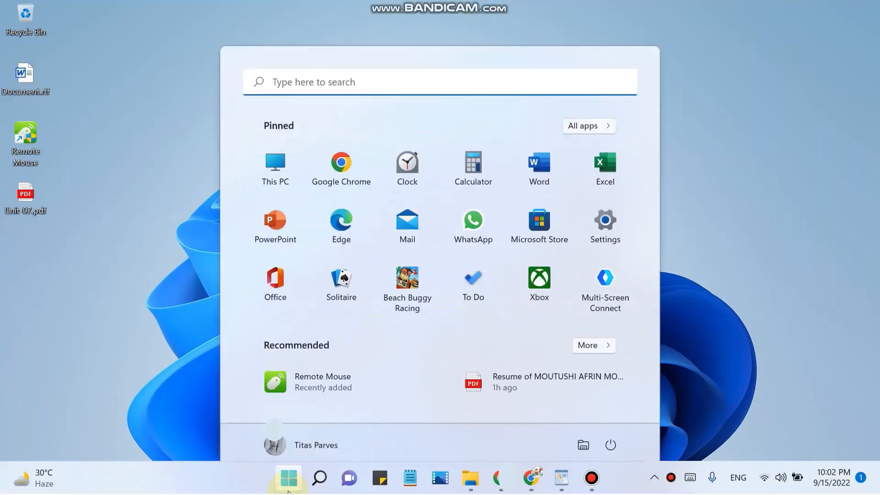
pyautogui.click(540, 163)
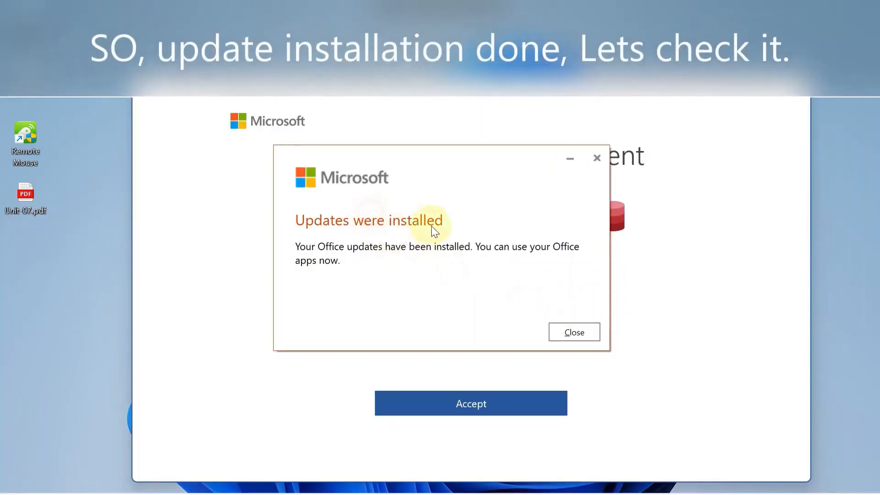
# Dismiss the update notice, accept the Microsoft 365 Apps for enterprise license agreement and maximize the Word window.
pyautogui.click(569, 326)
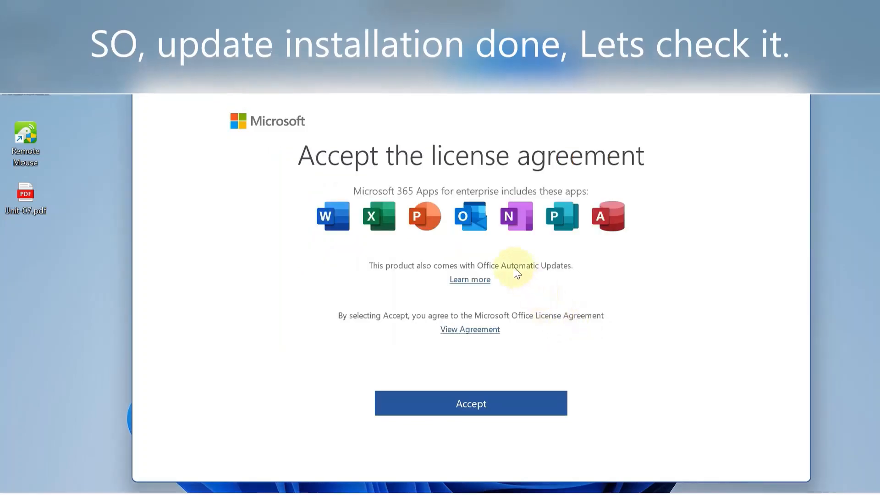
pyautogui.click(477, 412)
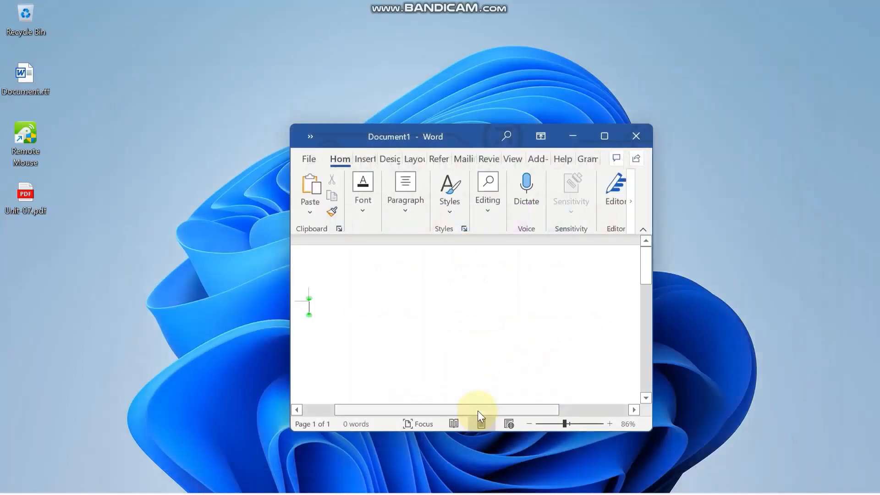
pyautogui.click(610, 144)
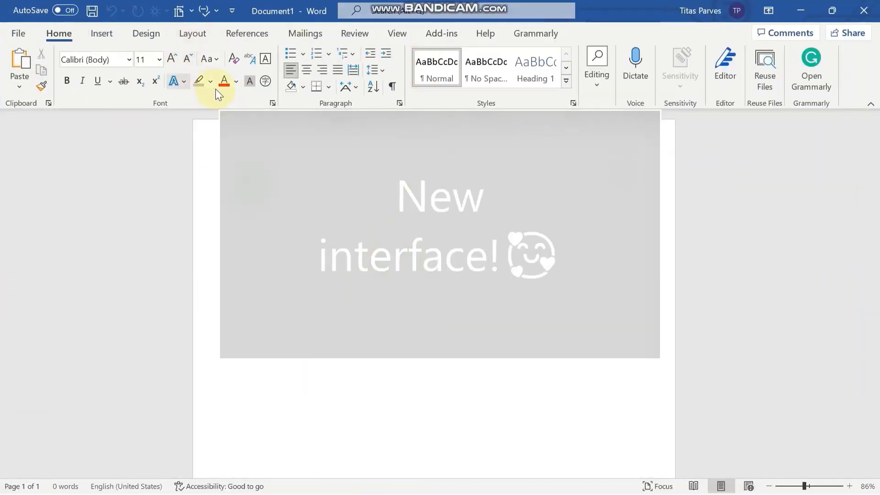
# Review the subscription product information for the signed-in account and close Word.
pyautogui.click(23, 38)
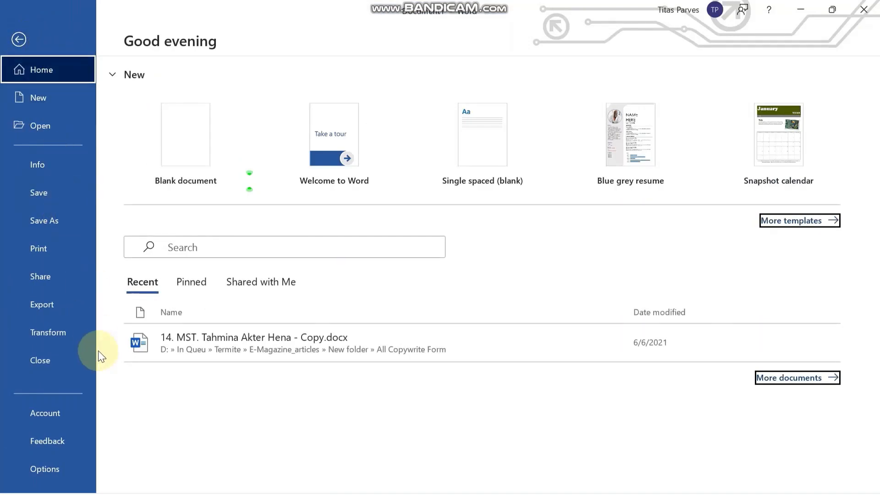
pyautogui.click(61, 411)
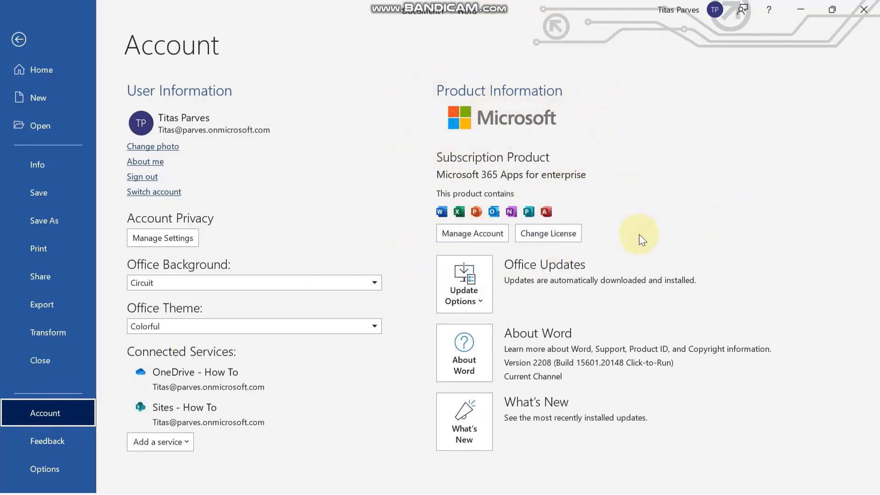
pyautogui.click(863, 9)
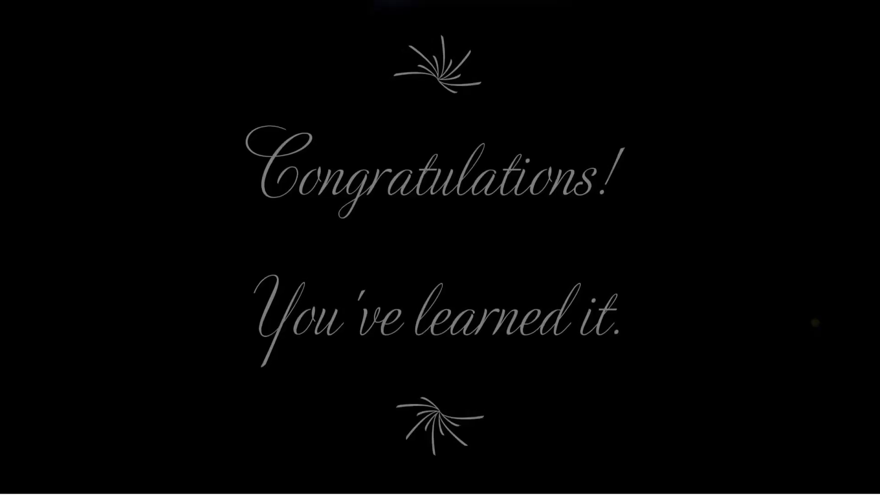